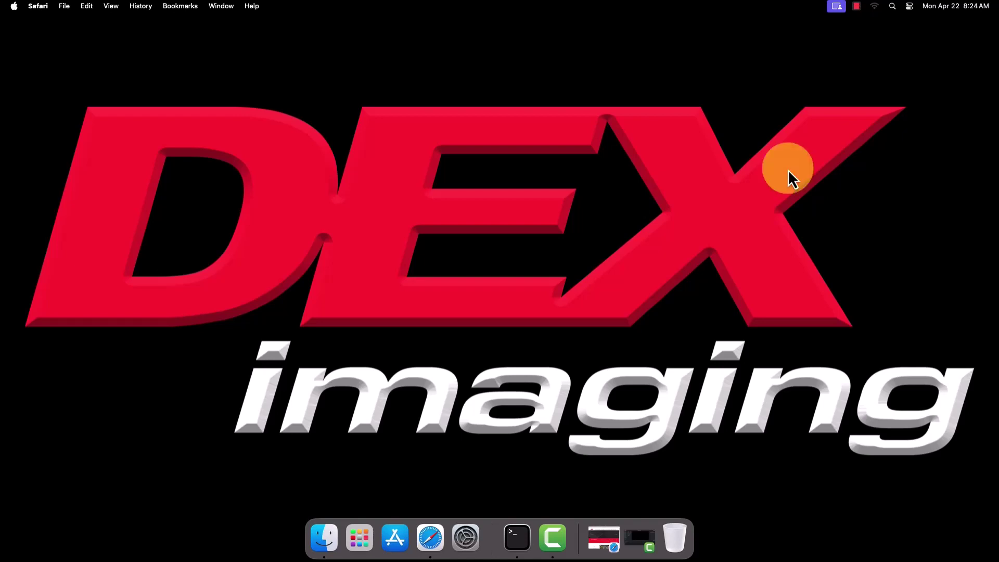
Check this Mac's model and specifications in About This Mac, then close it
click(15, 6)
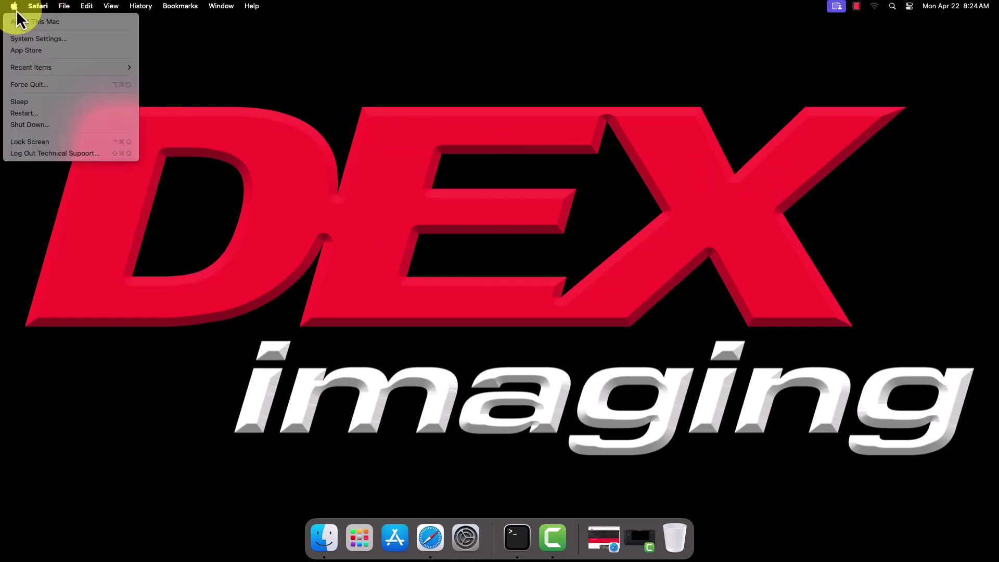
click(16, 22)
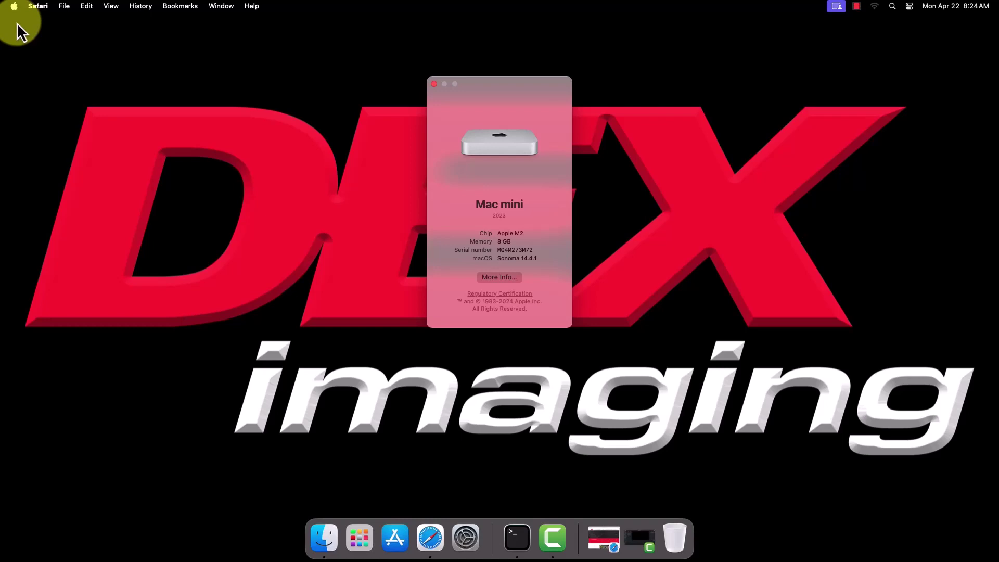
click(435, 85)
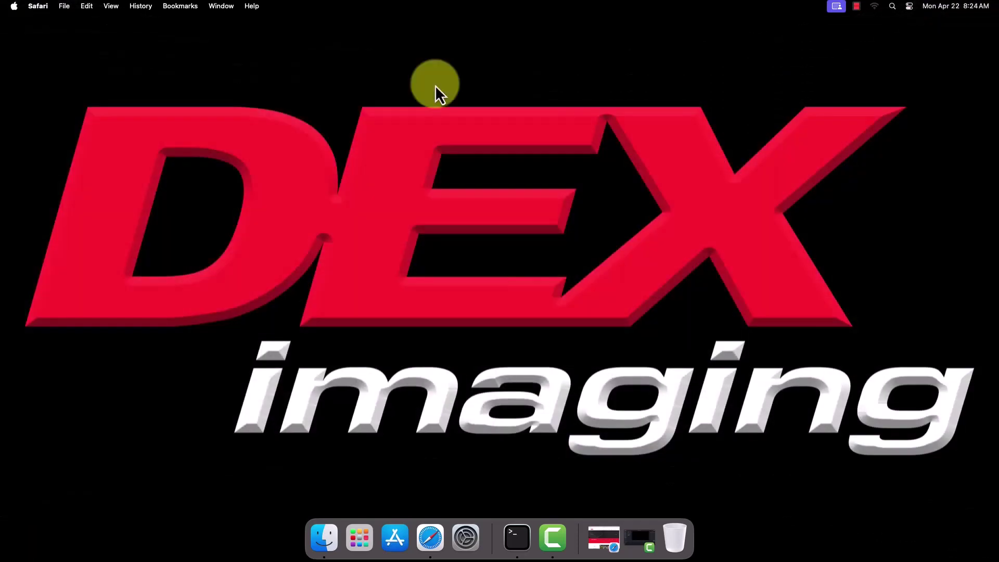
Restore Safari and open Konica Downloads from the DEX Service page's Resources
click(428, 547)
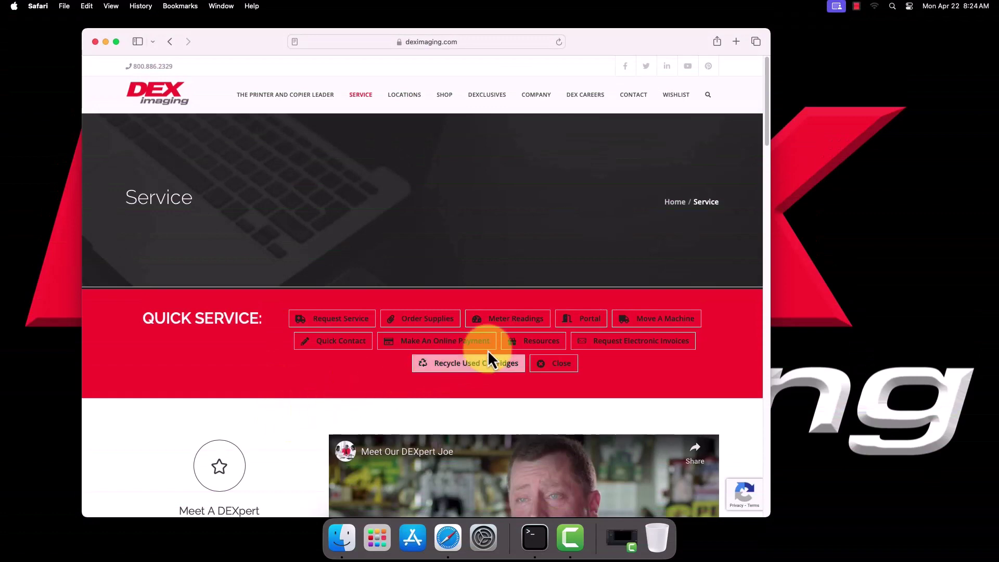
click(513, 346)
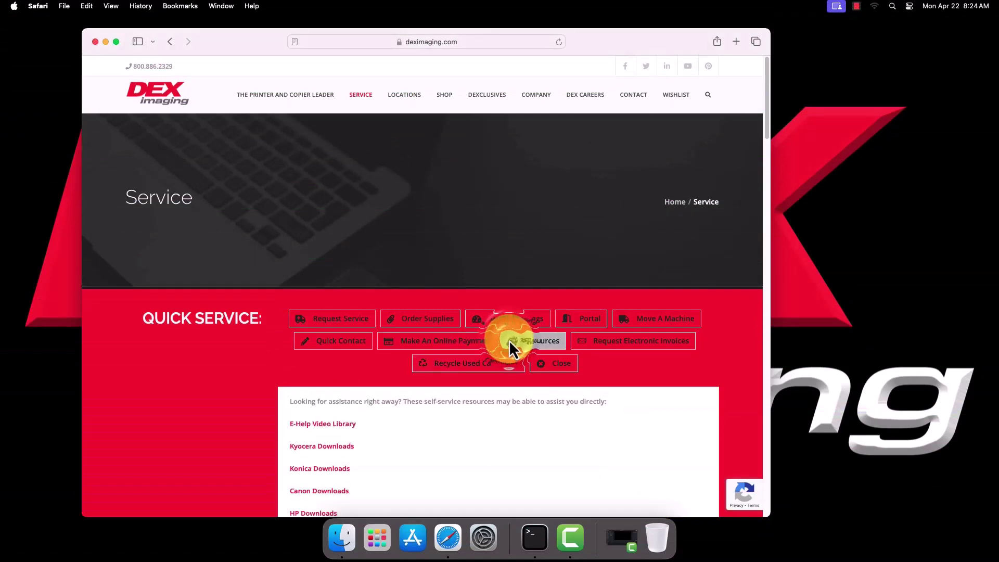
click(323, 470)
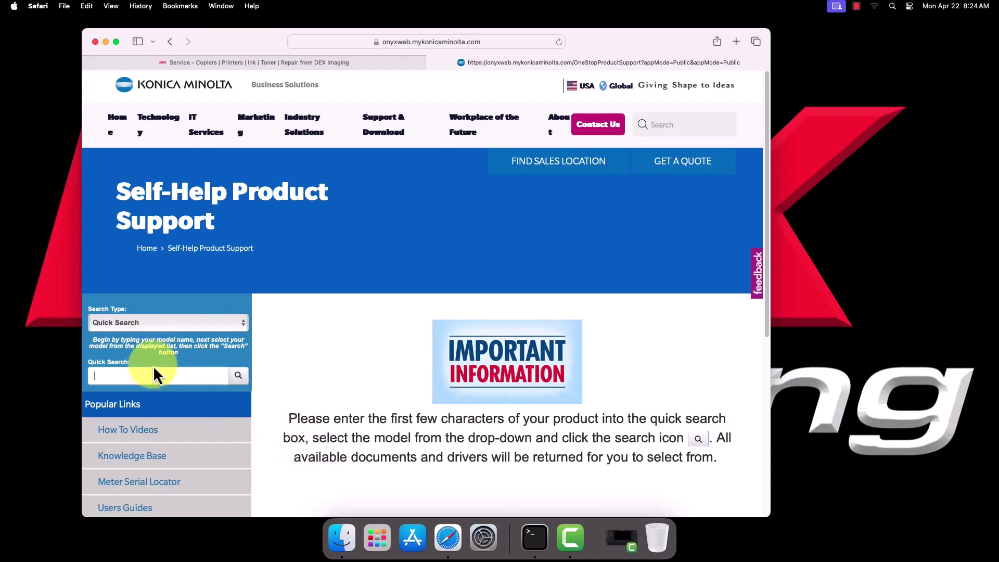
Search 'c250i' in Quick Search and choose the bizhub C250i model
text(c250i)
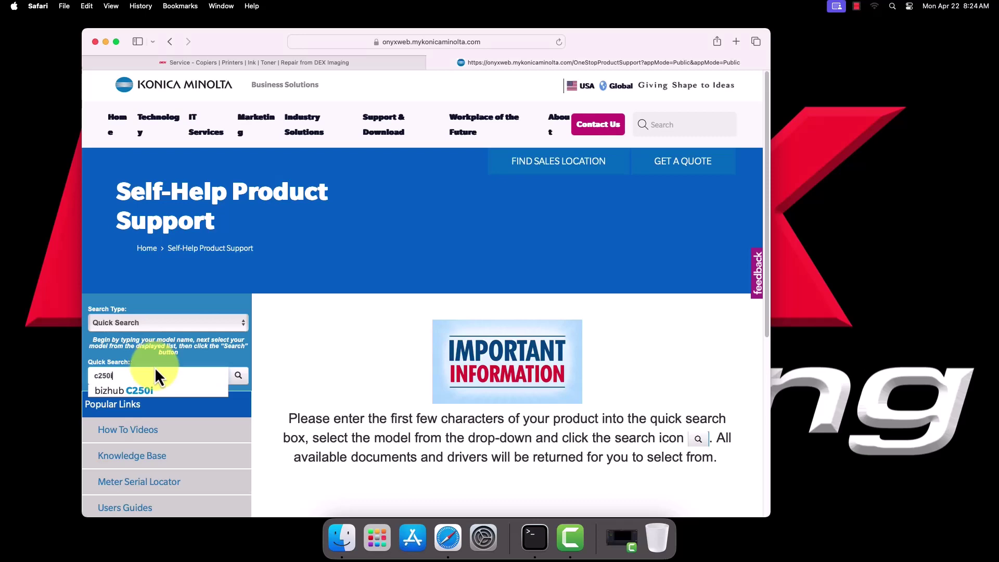
click(143, 393)
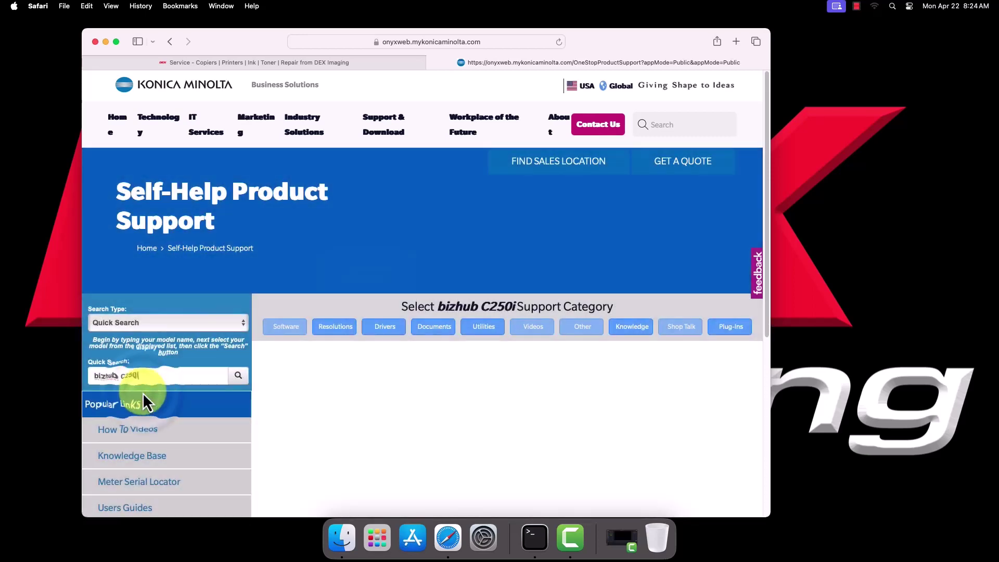
Download the top MacOS Sonoma 14.x PostScript driver zip (v5.2.xx) from the C250i Drivers list
click(372, 339)
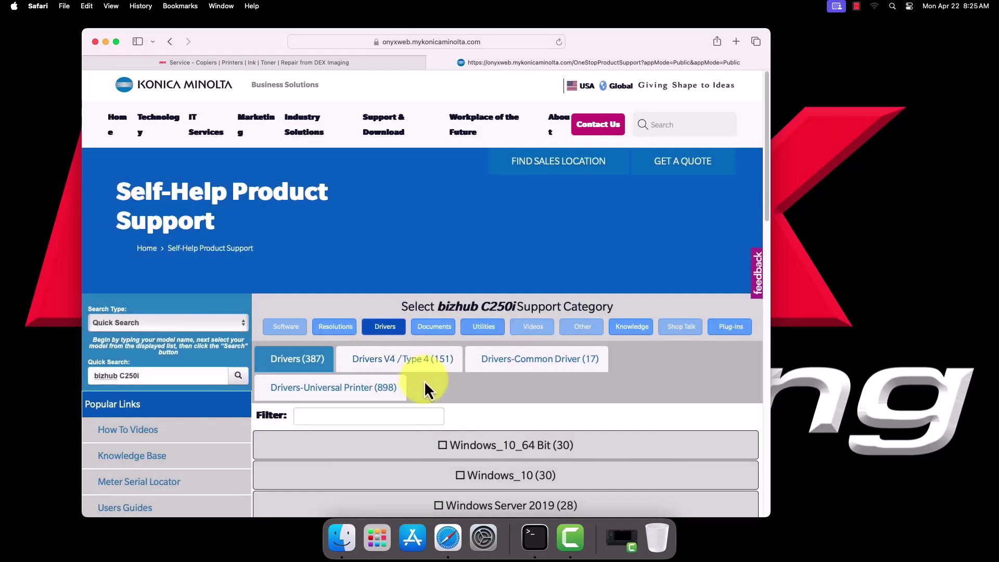
scroll(425, 381, down, 1)
scroll(425, 382, down, 1)
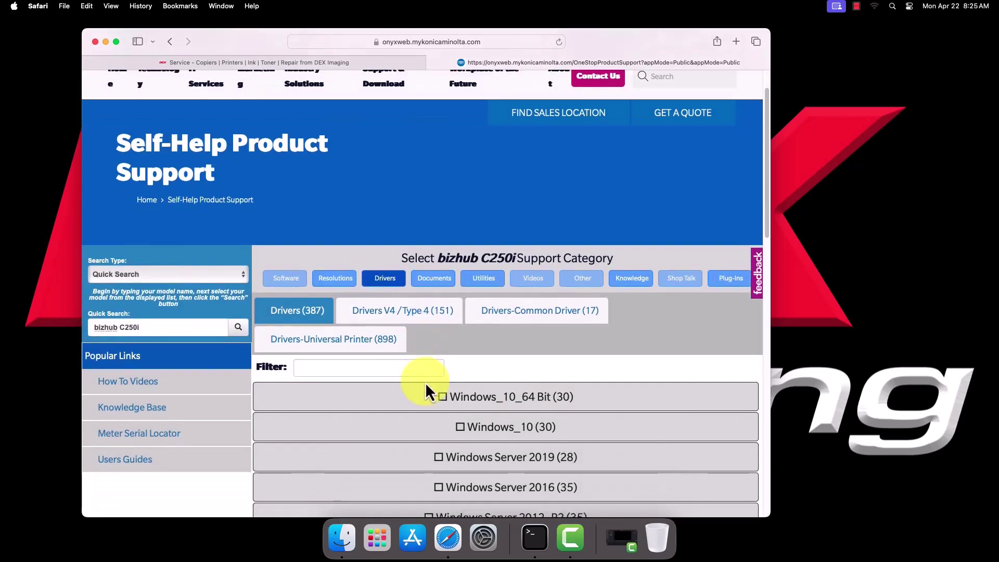
scroll(428, 392, down, 10)
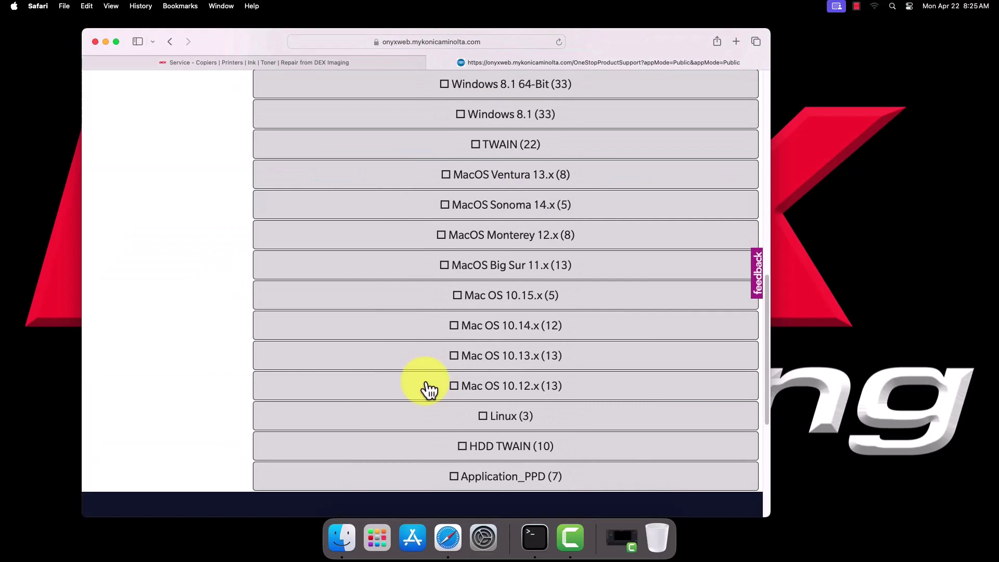
click(473, 211)
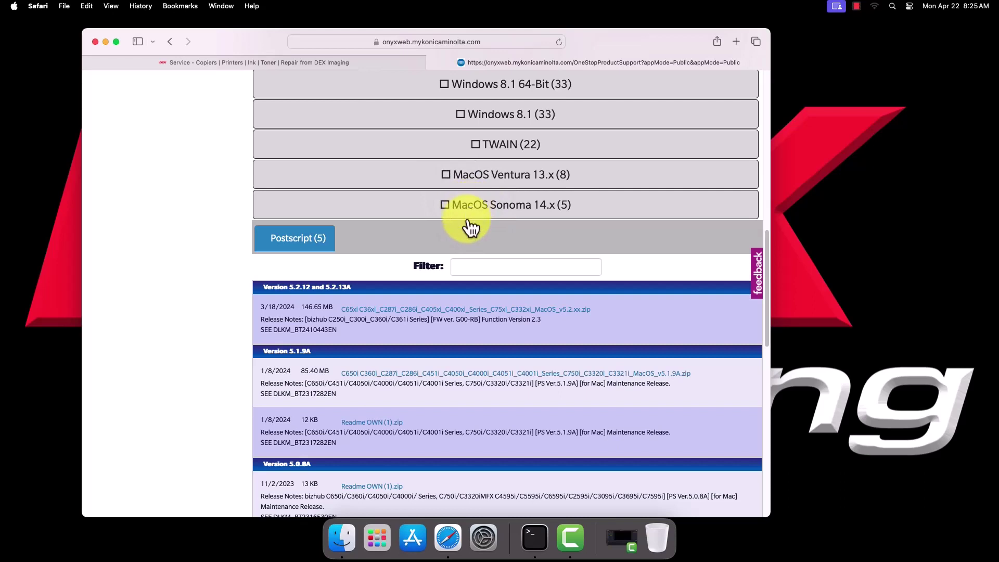
click(470, 311)
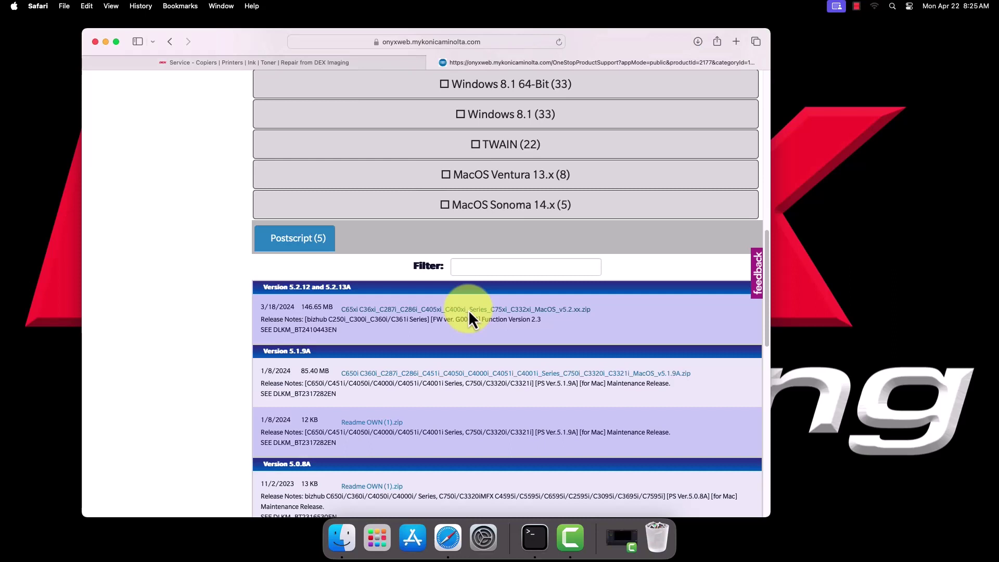
Launch the .pkg installer from the downloaded Driver folder's OS_11_x/Letter folder
click(699, 41)
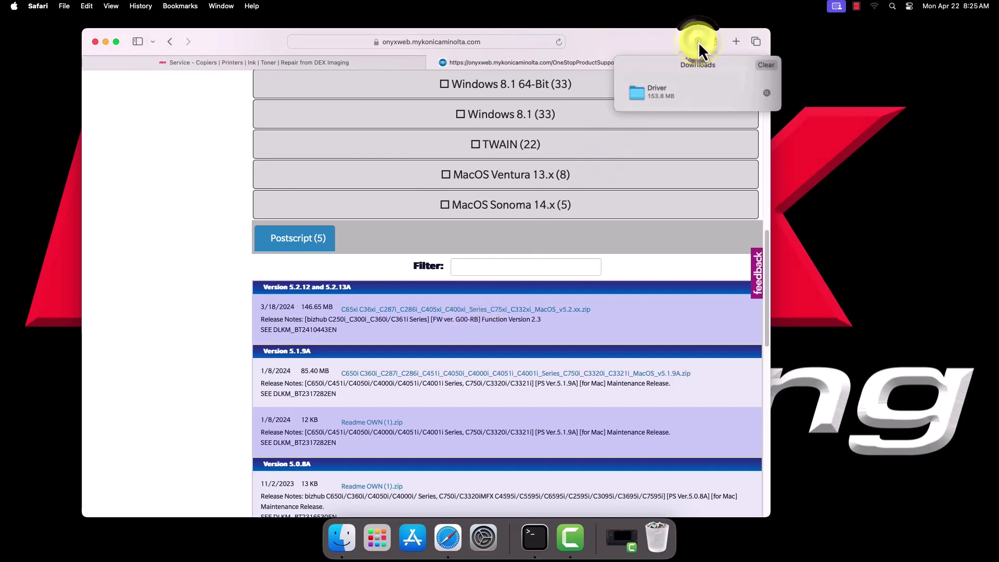
double_click(643, 95)
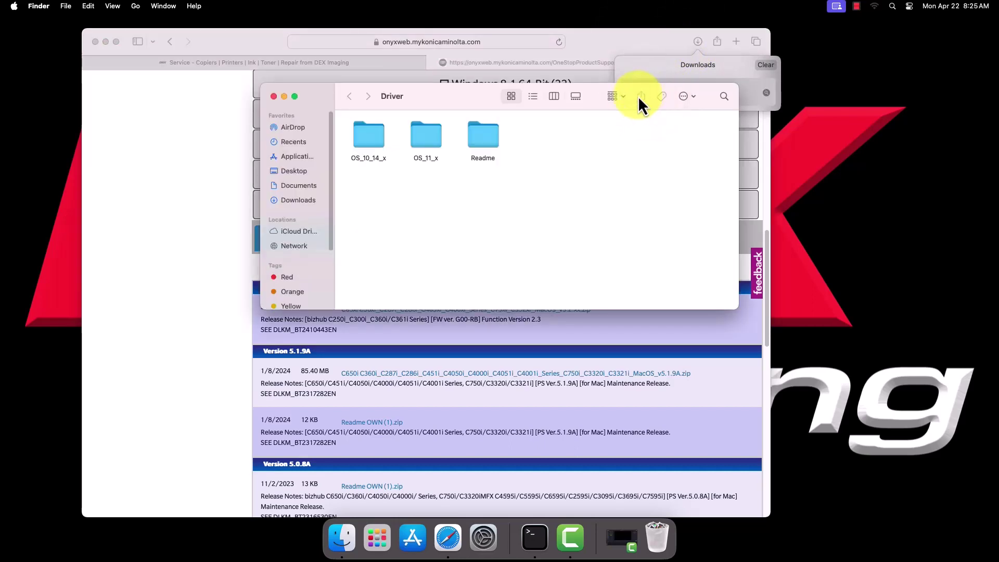
double_click(424, 135)
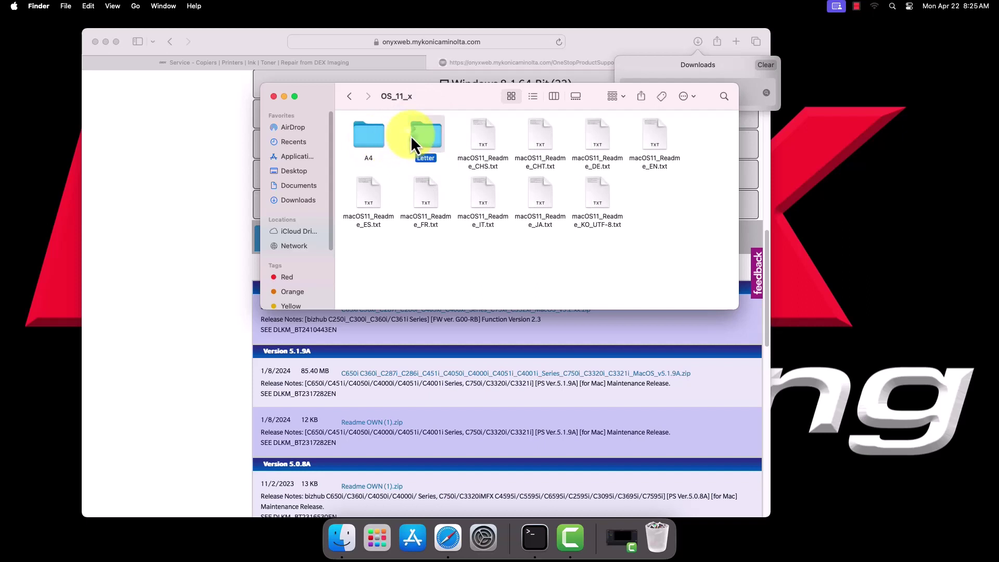
double_click(411, 135)
double_click(366, 140)
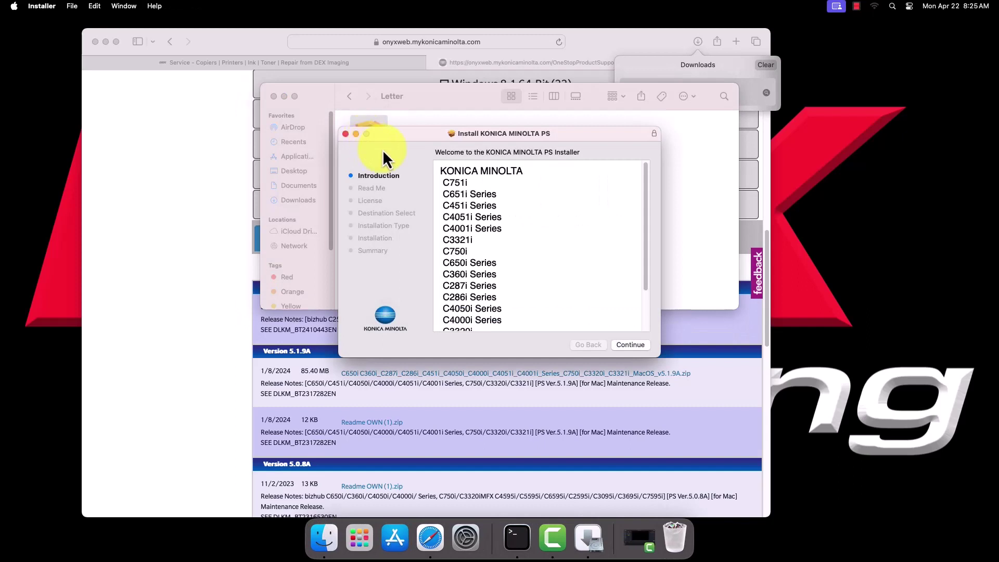
Accept the license and customize the install to only the Print (1-Sided) Driver Default package
click(630, 344)
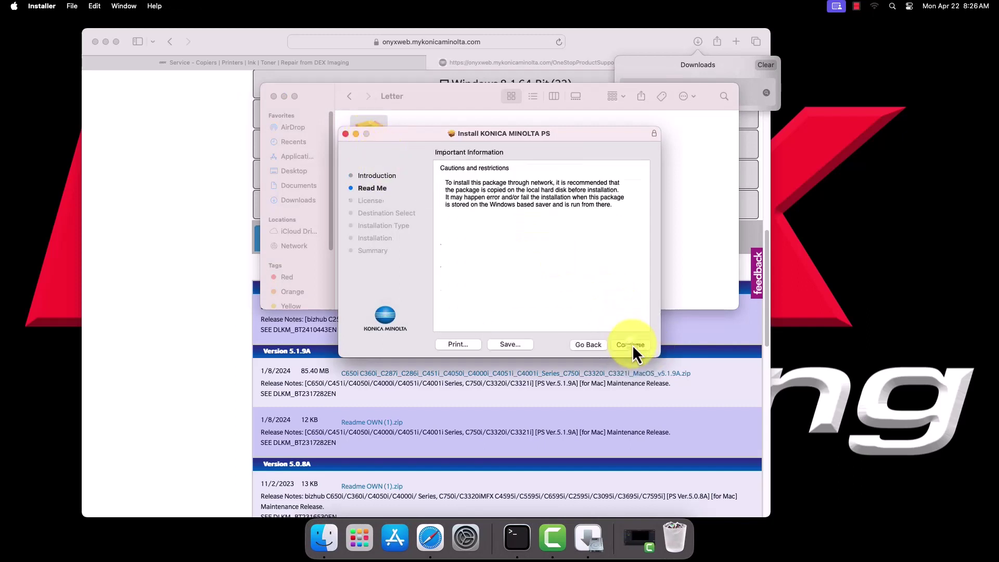
click(631, 344)
click(631, 344)
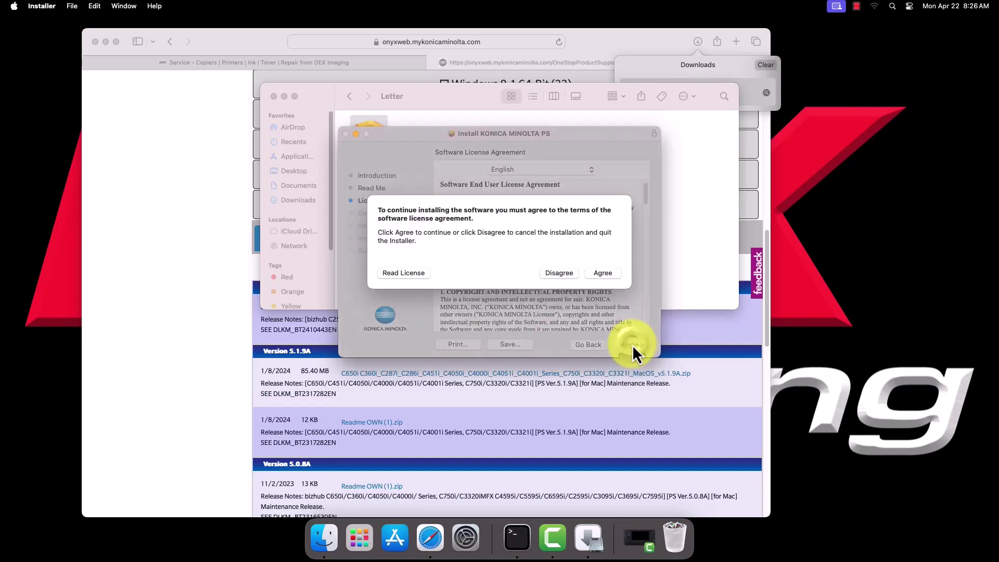
click(604, 274)
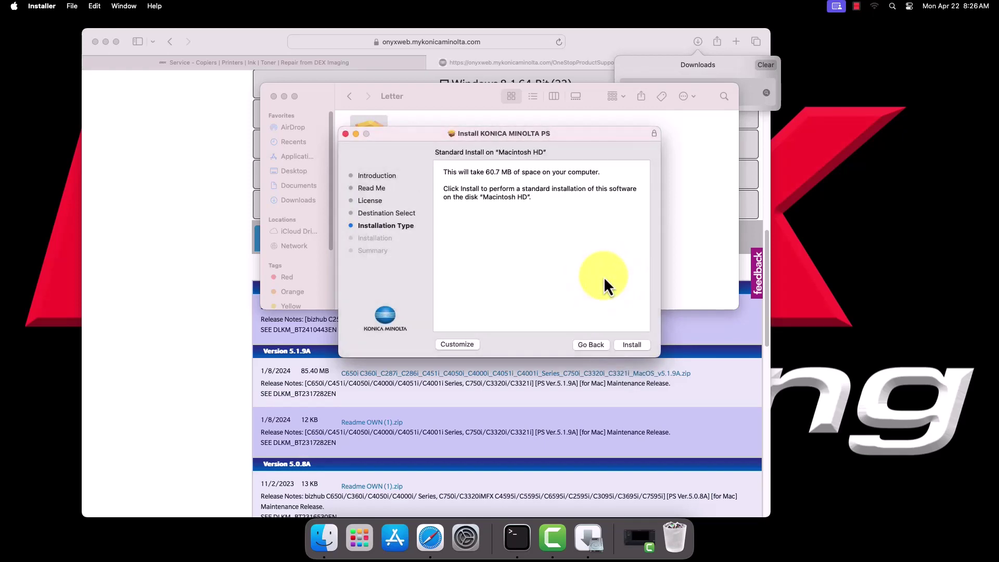
click(449, 344)
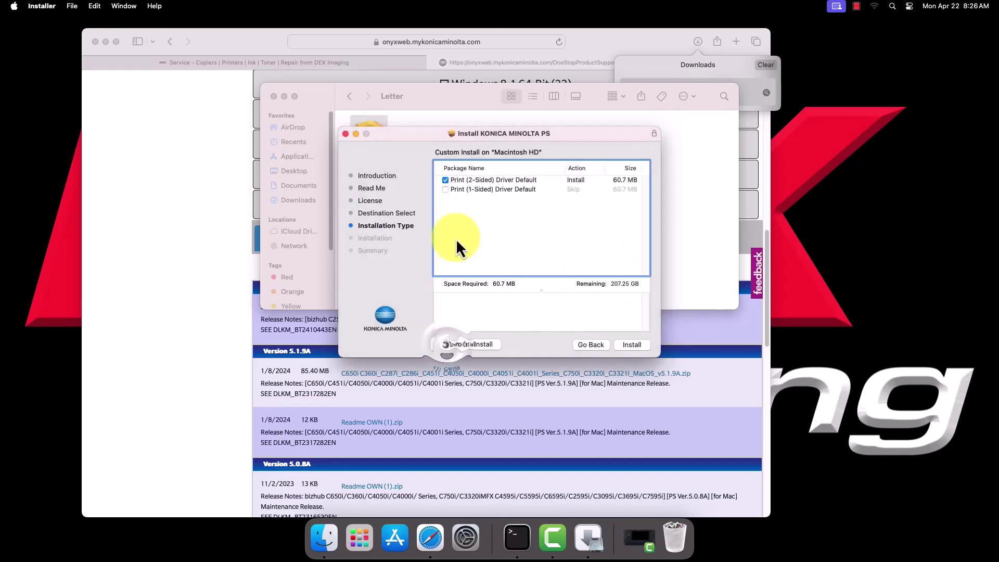
click(446, 181)
click(446, 189)
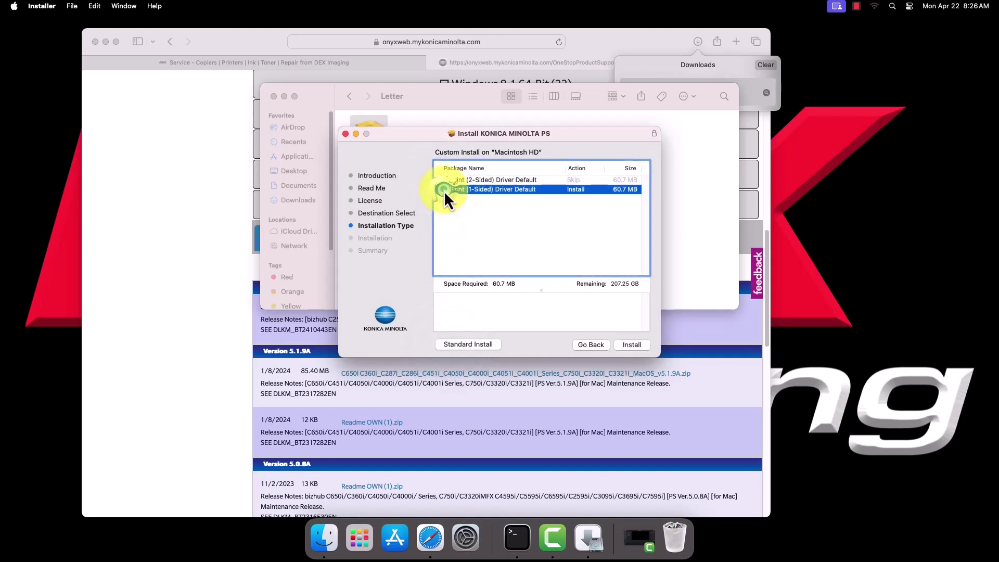
Install the driver with the account password, then close the installer and allow Downloads access
click(640, 348)
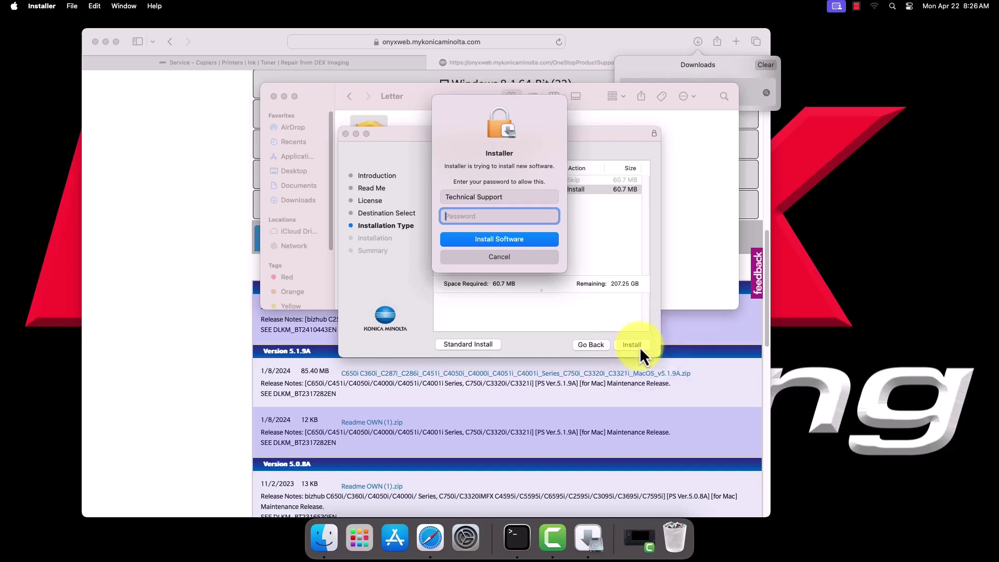
text(•••••••••••)
click(541, 243)
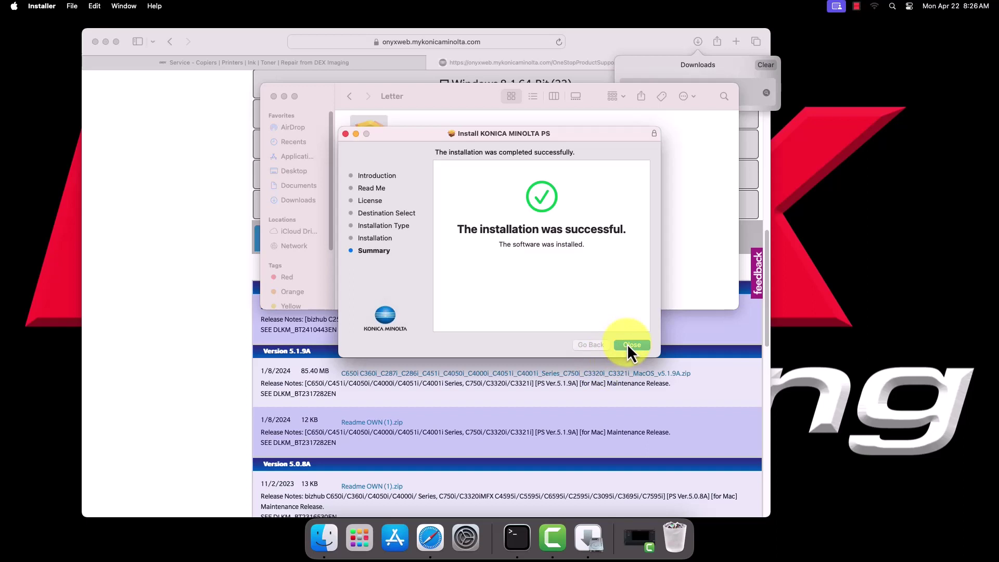
click(630, 344)
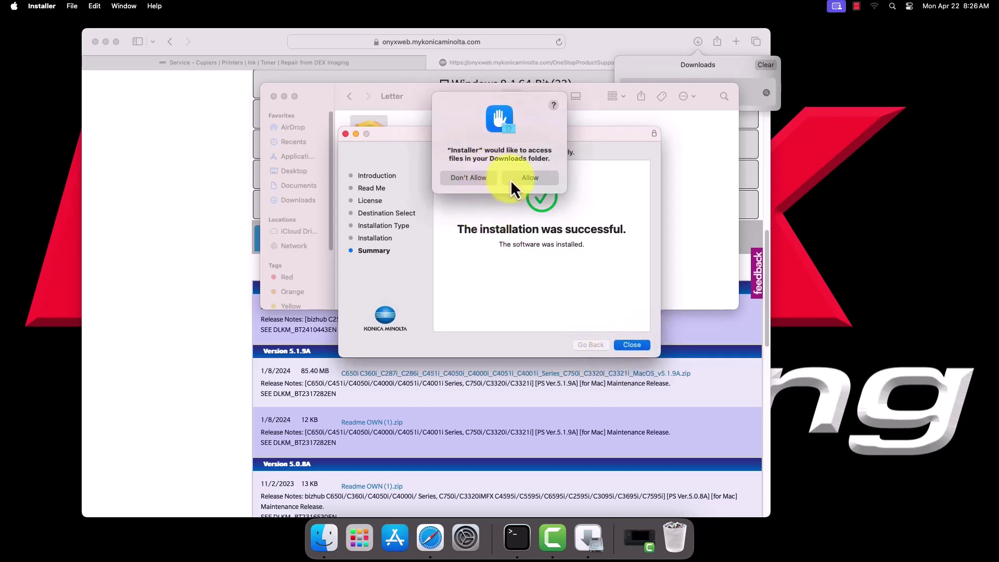
click(511, 179)
click(534, 301)
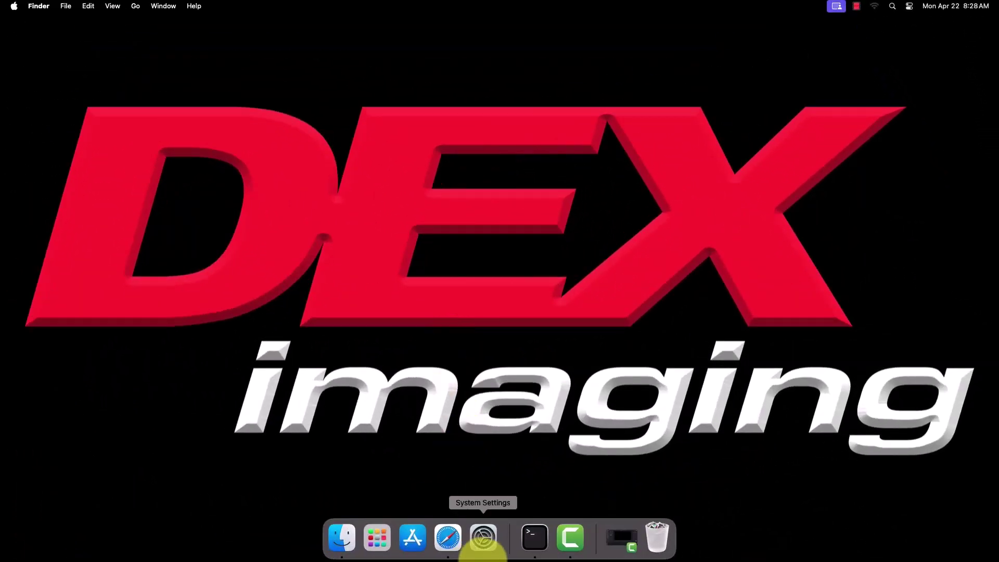
Launch System Settings and go to the Printers & Scanners pane
click(484, 539)
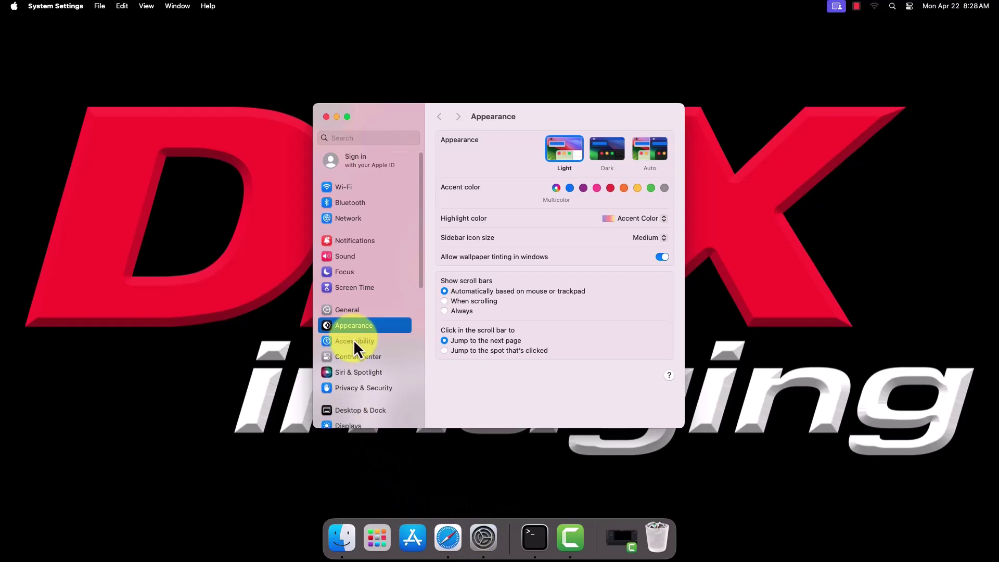
scroll(354, 343, down, 5)
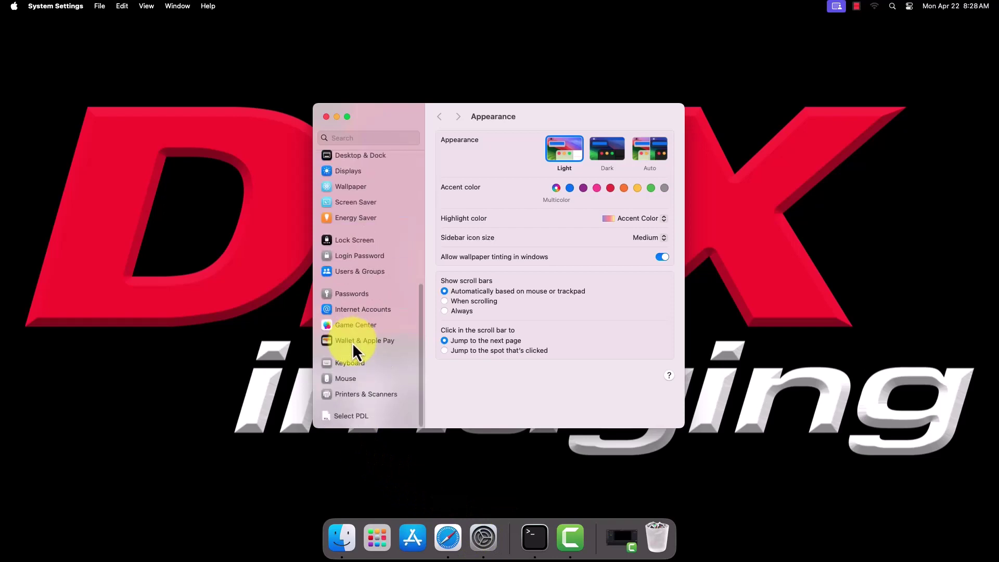
click(356, 394)
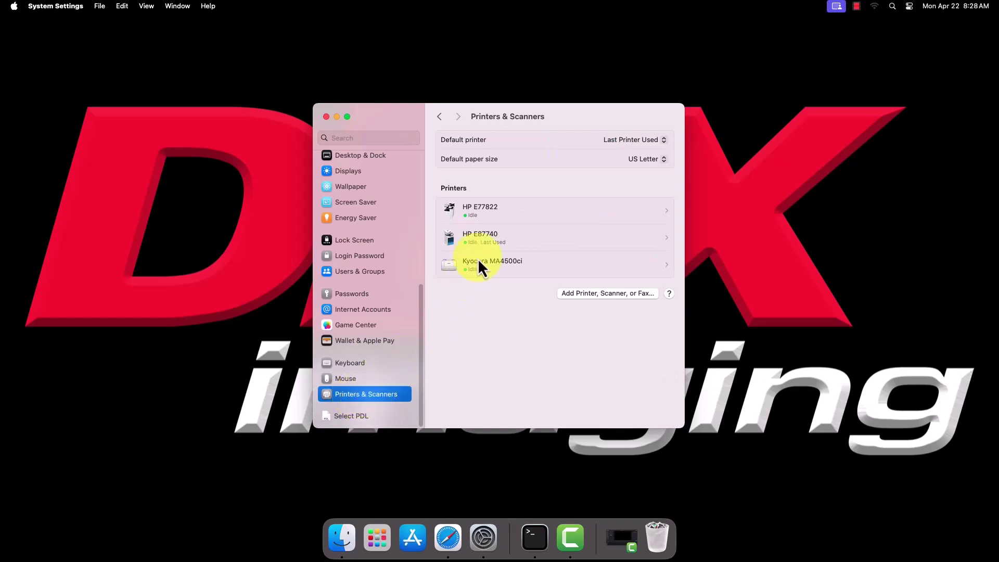
Add an IP printer at 192.168.81.23 and name it 'Konica Minolta C250i'
click(625, 294)
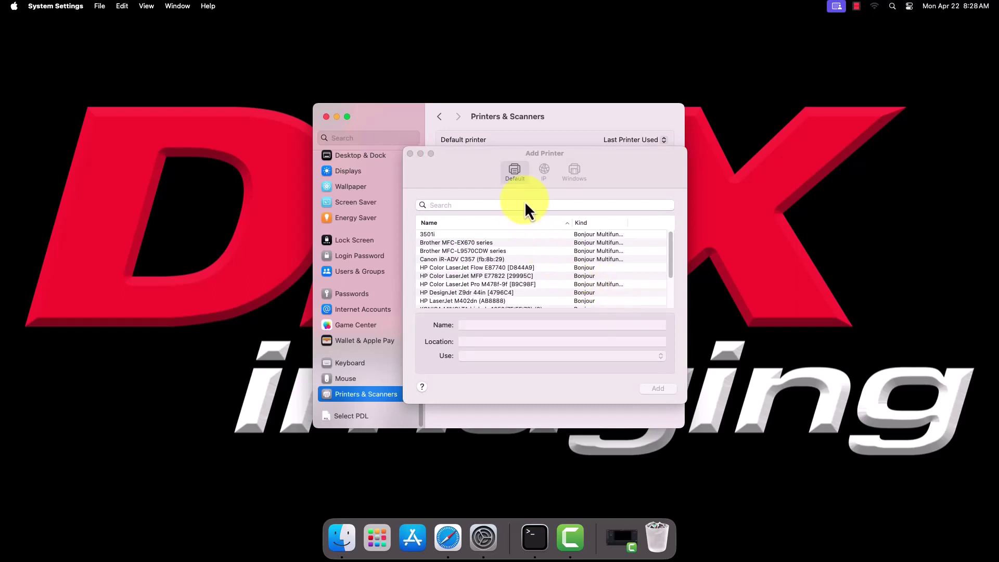
click(543, 175)
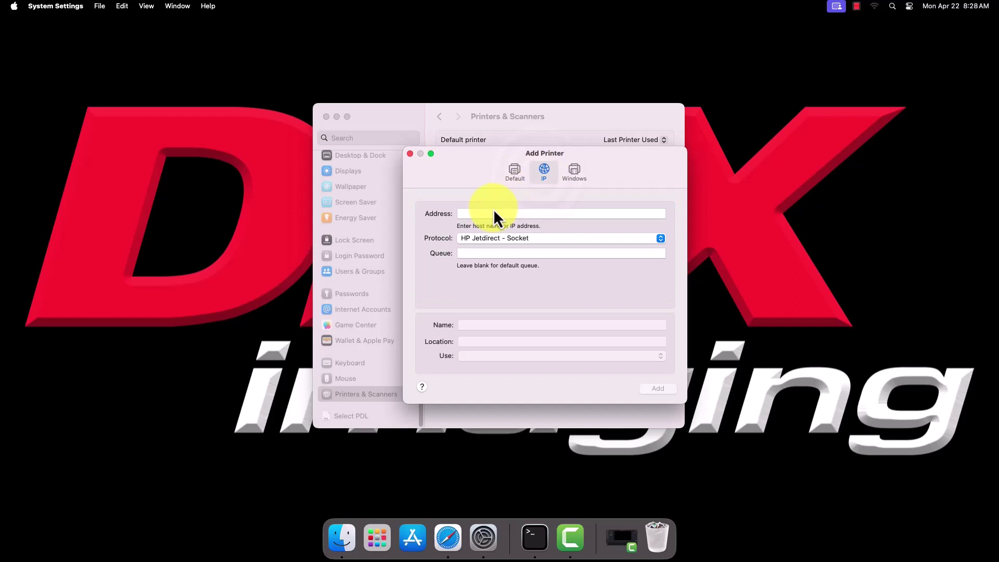
click(490, 214)
text(1)
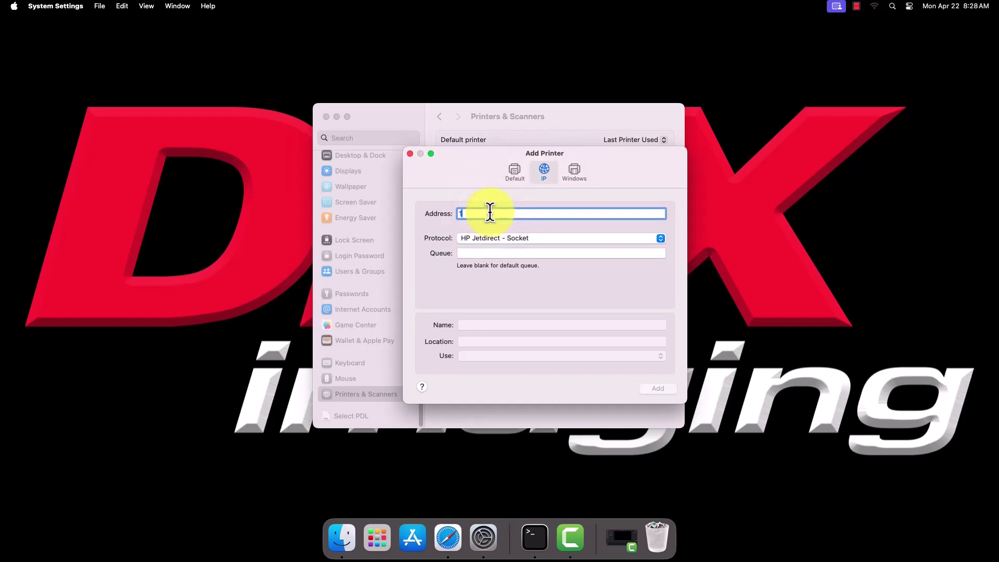
text(92.168.81.23)
drag(520, 328, 439, 321)
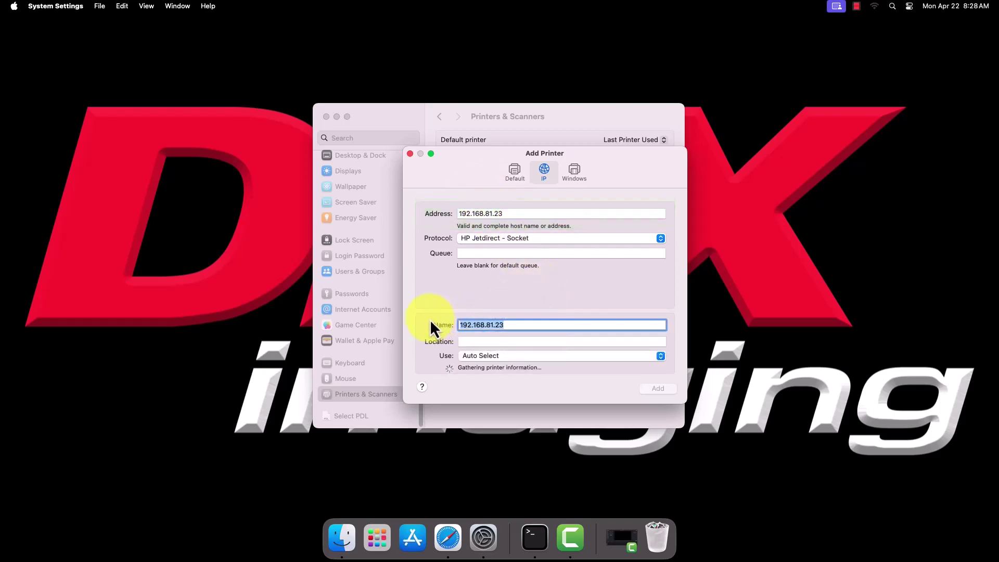
text(Konica M)
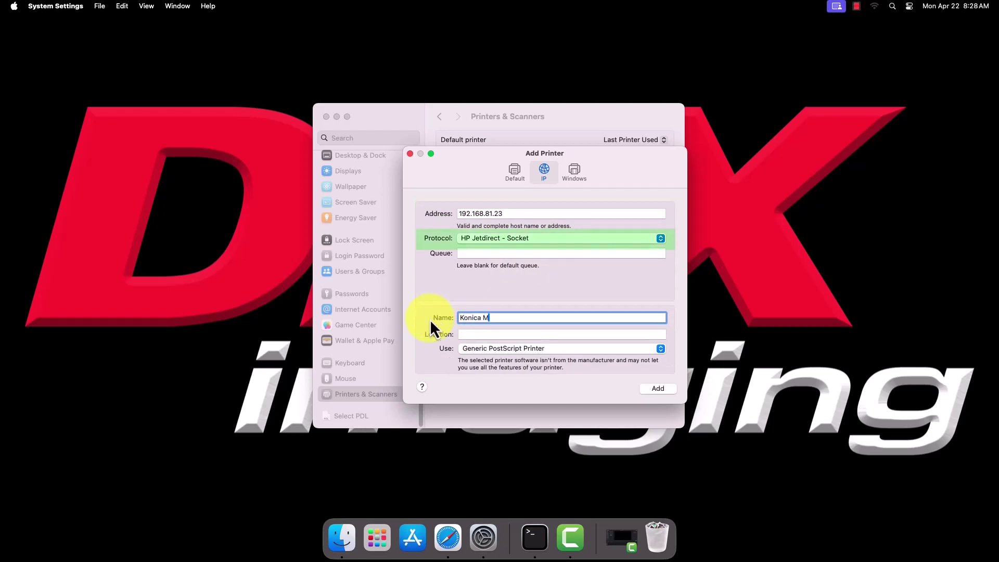
text(inolta C23)
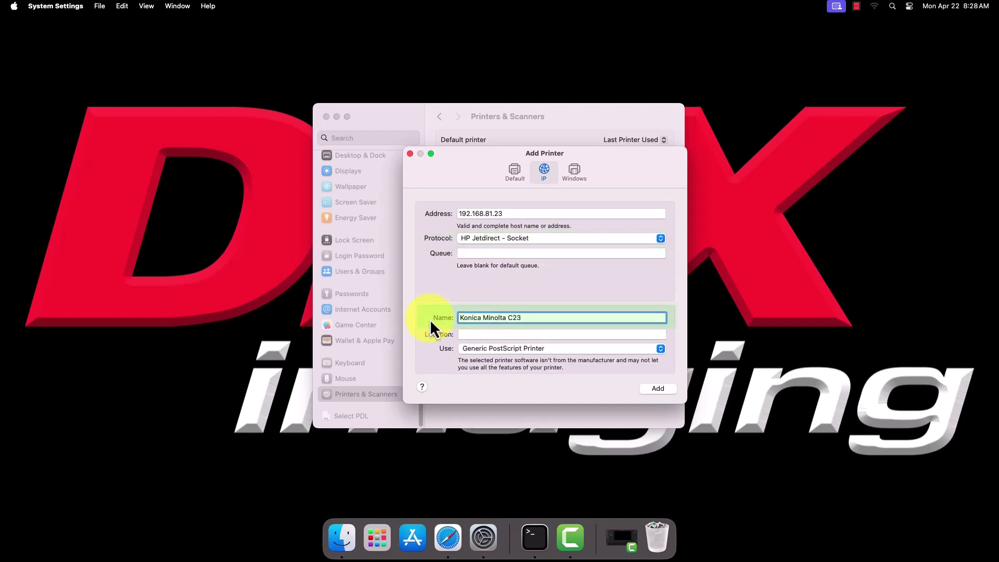
key(BackSpace)
text(50i)
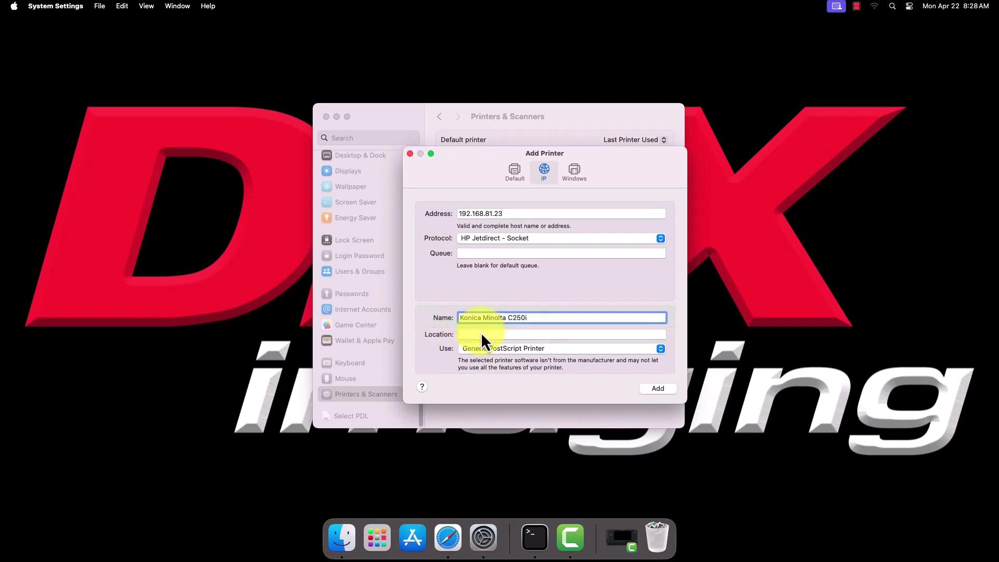
Select the KONICA MINOLTA C250i PS (S) driver, filtered by 'c250', and add the printer
click(488, 347)
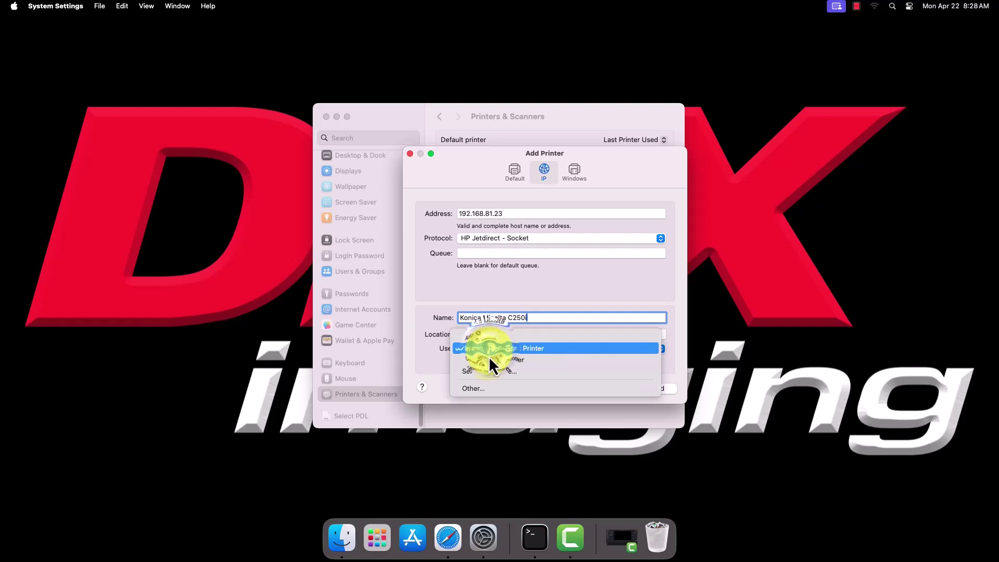
click(490, 371)
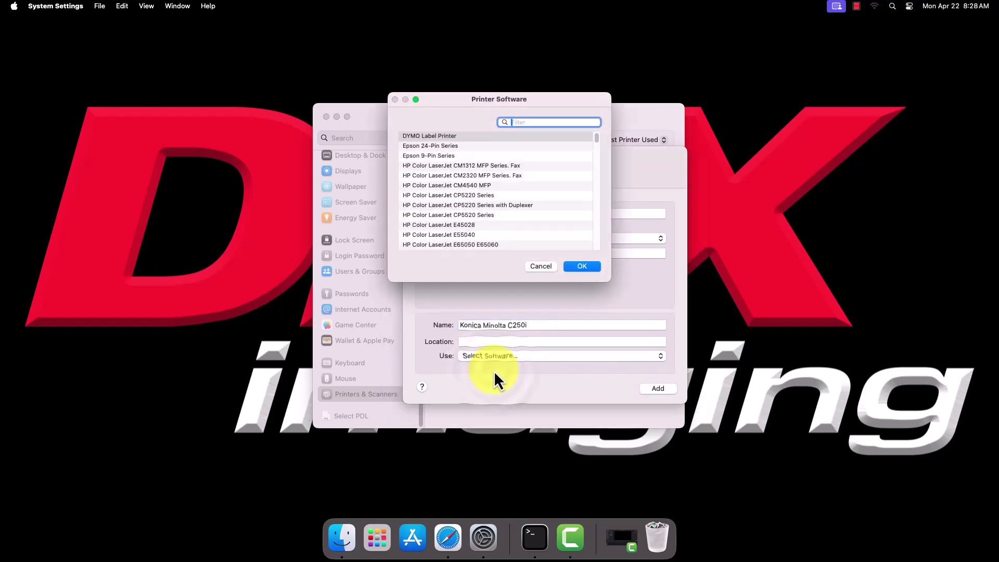
text(c250)
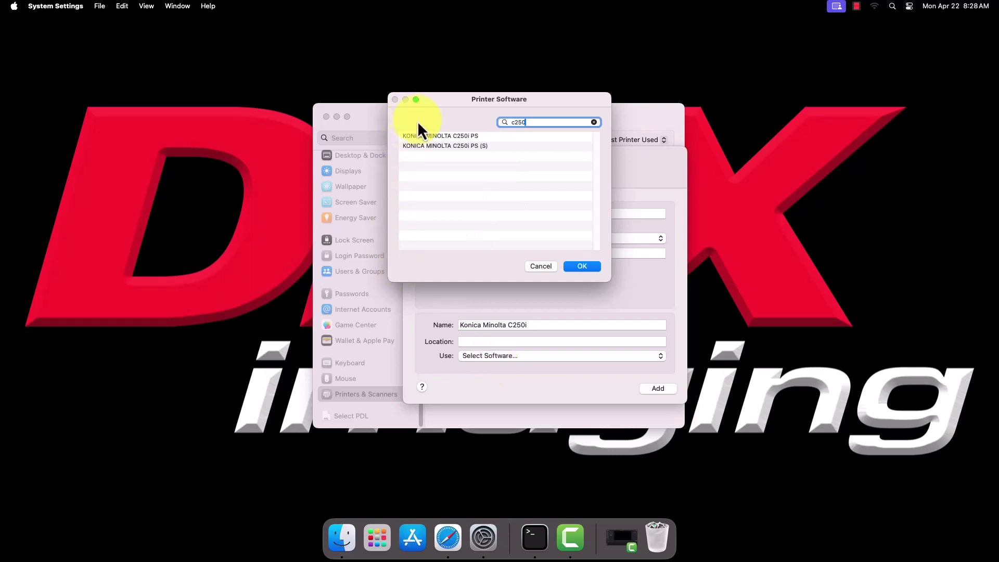
click(448, 148)
click(586, 269)
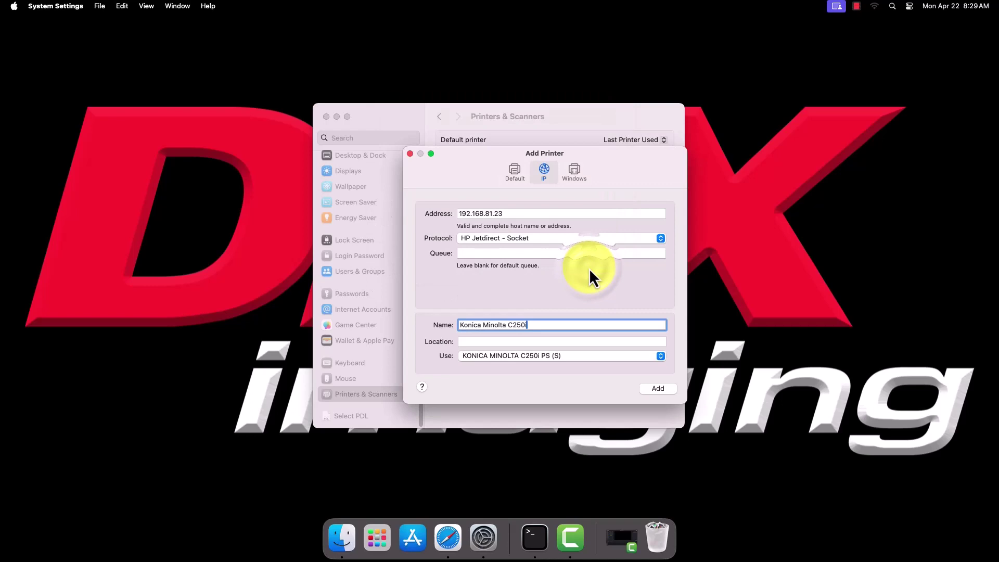
click(658, 388)
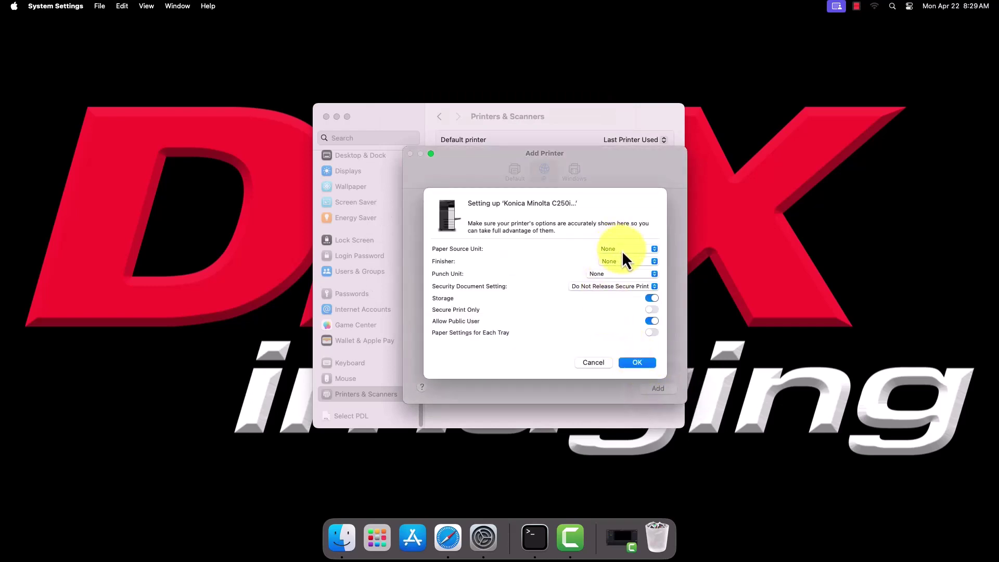
Leave Paper Source Unit, Finisher and Punch Unit at None and confirm the options
click(656, 252)
click(655, 252)
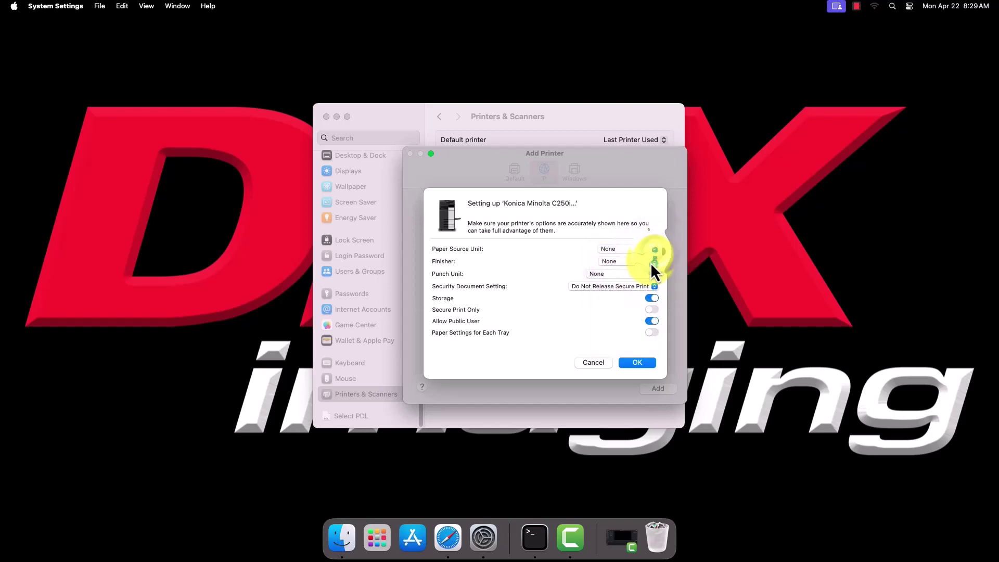
click(653, 262)
click(658, 260)
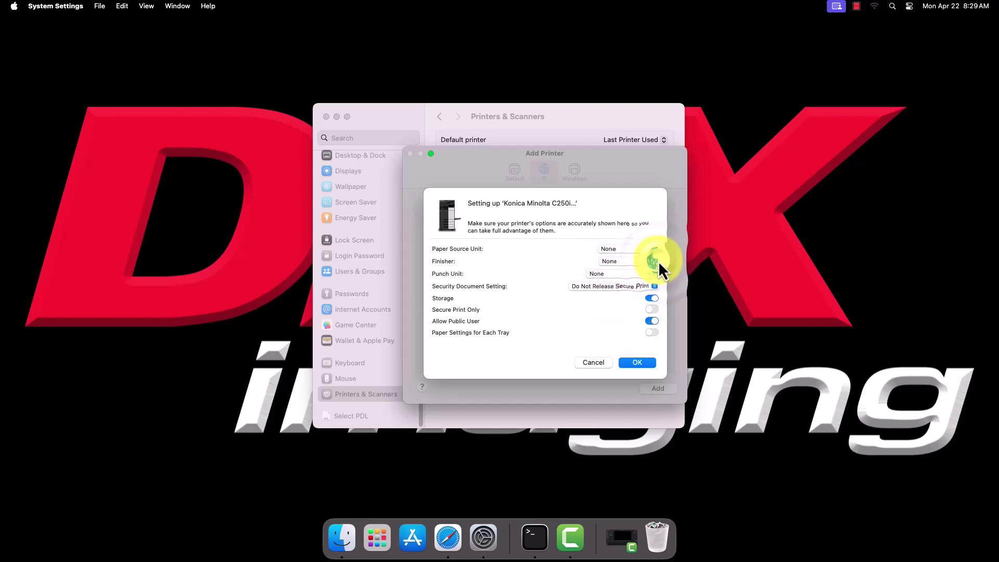
click(657, 274)
click(656, 274)
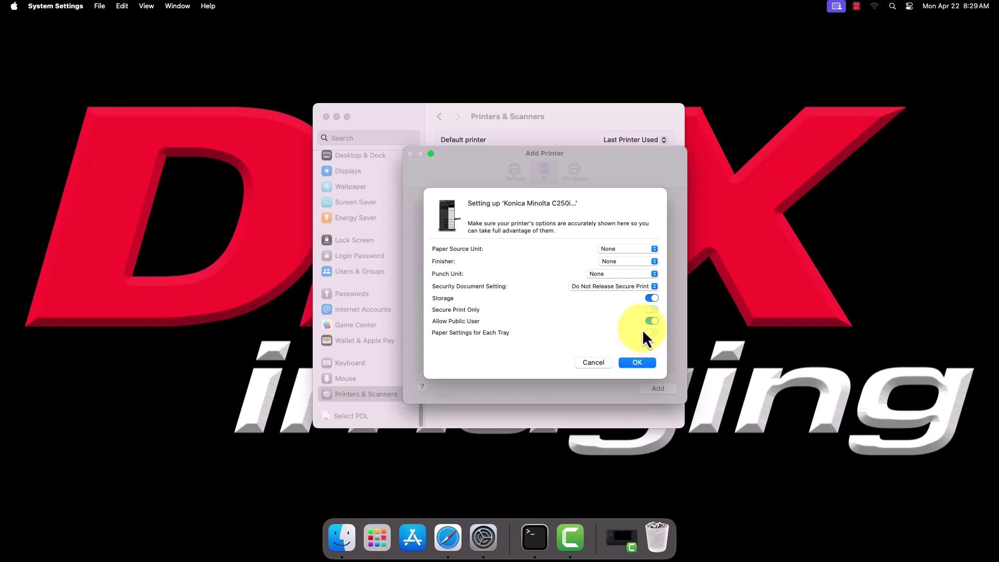
click(643, 363)
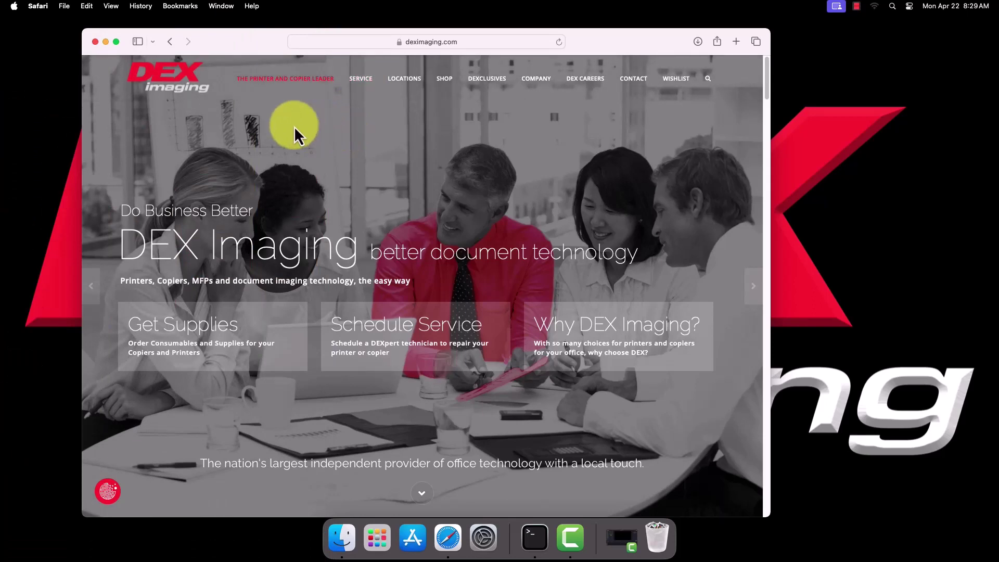
click(62, 6)
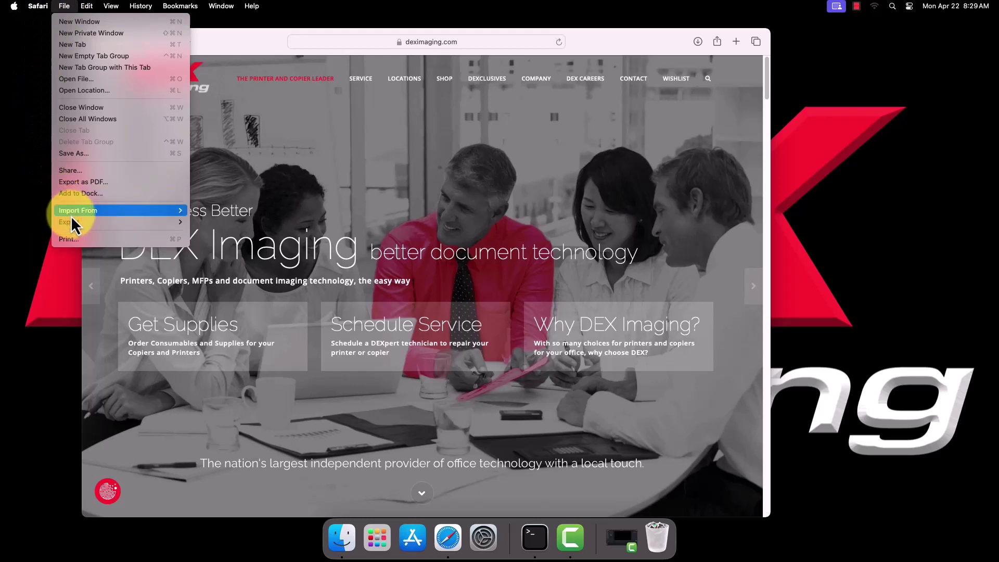
click(72, 242)
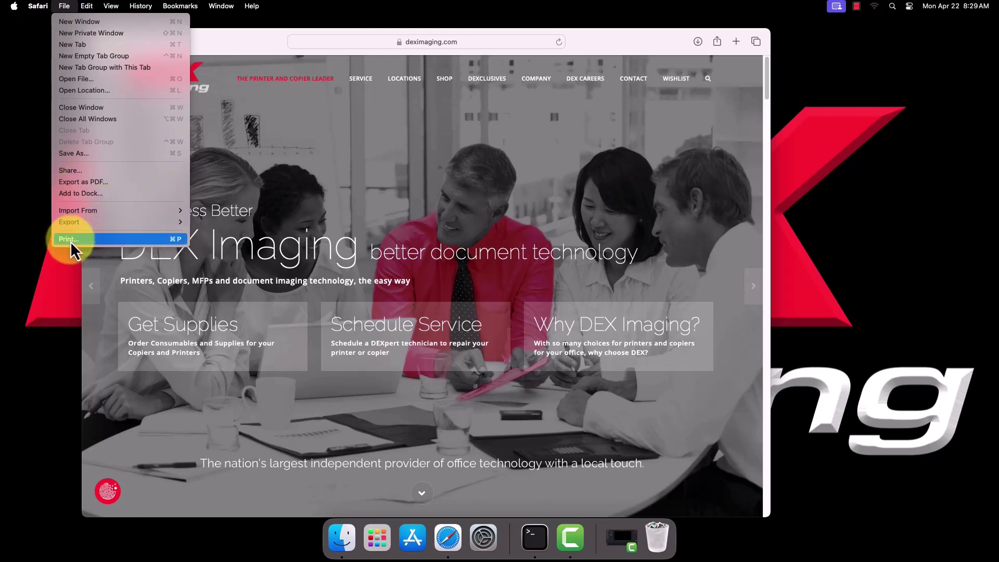
click(72, 243)
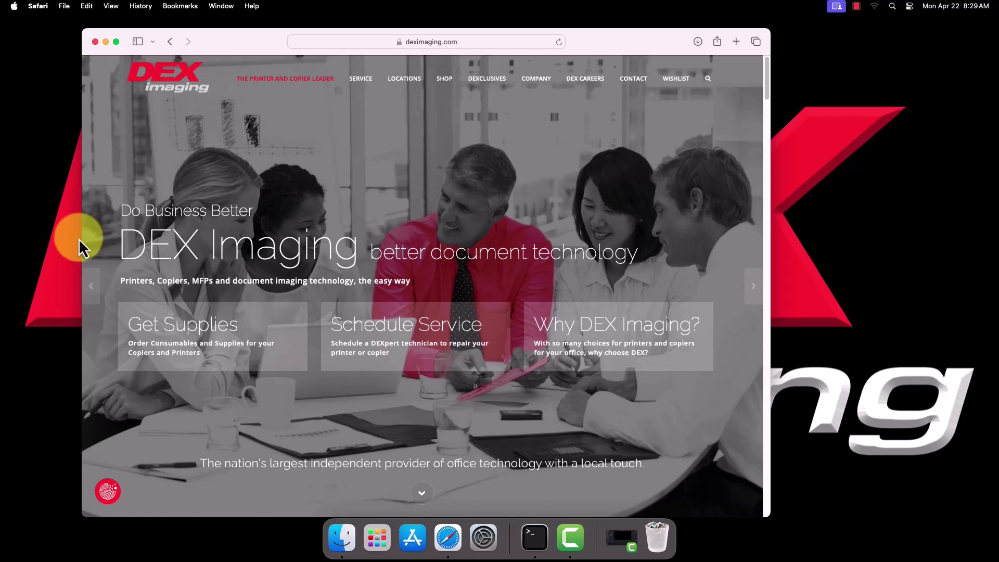
Open the print dialog, limit the page range to page 1, and expand Printer Options
key(super+p)
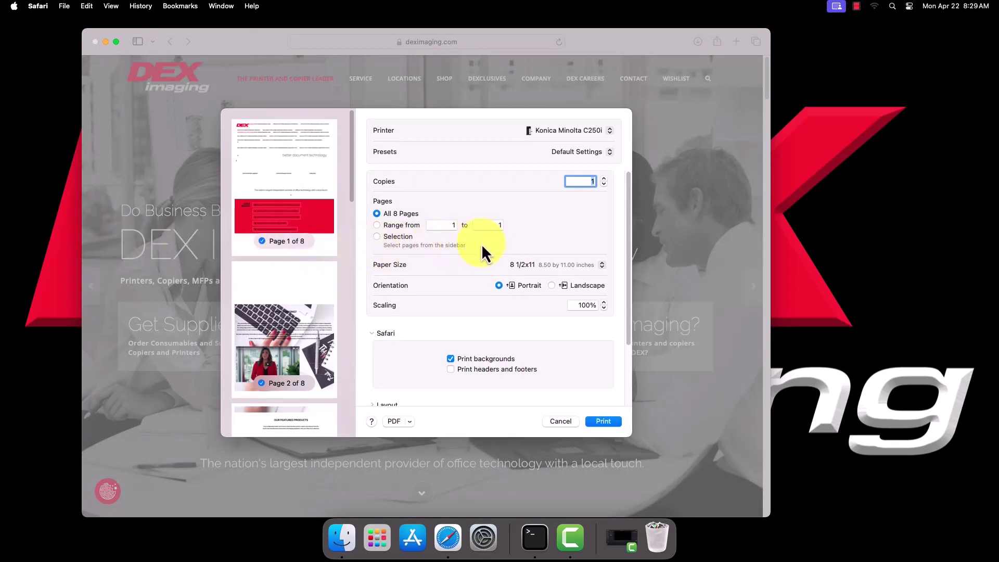
click(414, 227)
scroll(530, 274, down, 5)
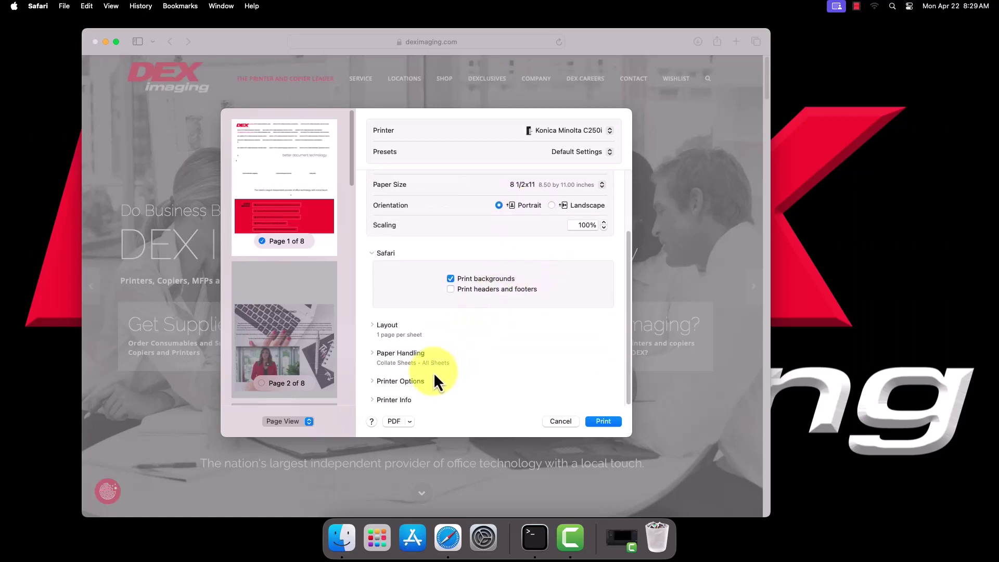
click(419, 382)
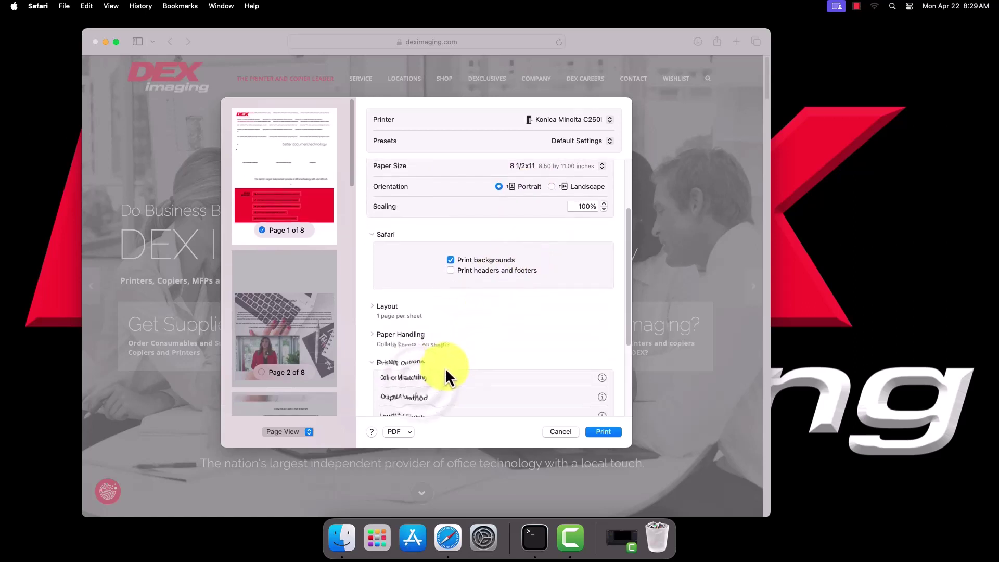
scroll(449, 363, down, 3)
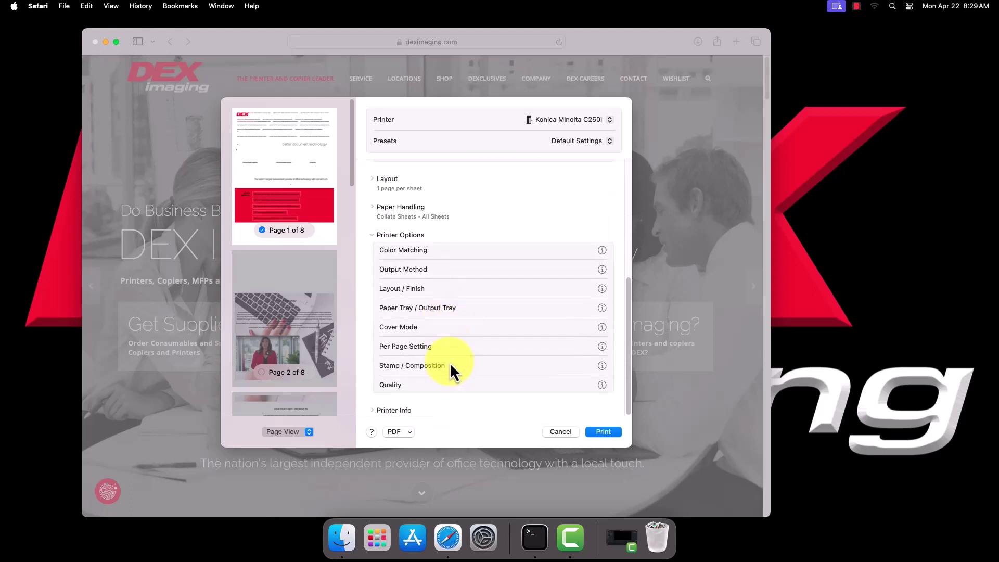
Set Select Color to Gray Scale and save these settings as a preset named 'B&W'
click(395, 385)
click(455, 196)
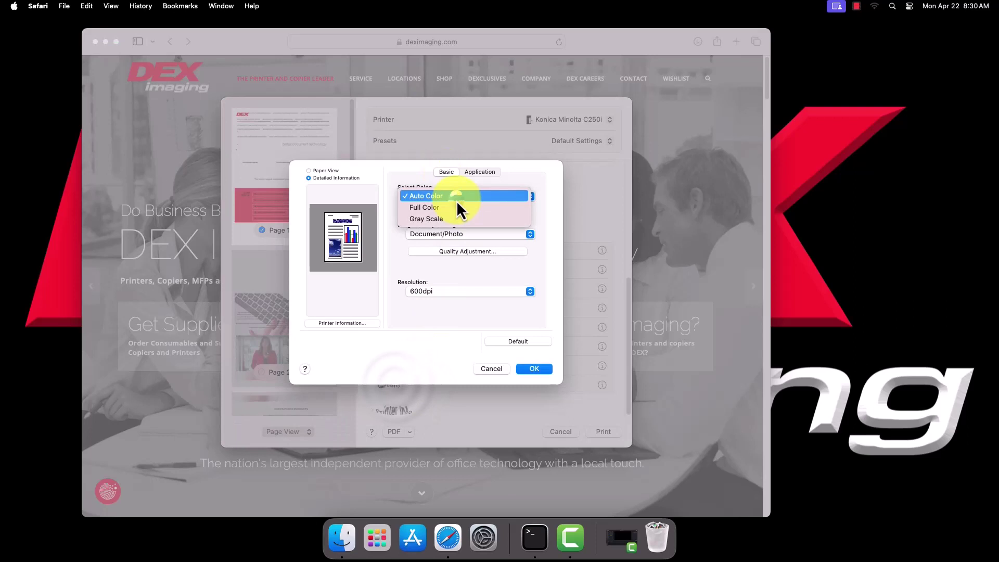
click(455, 218)
click(534, 370)
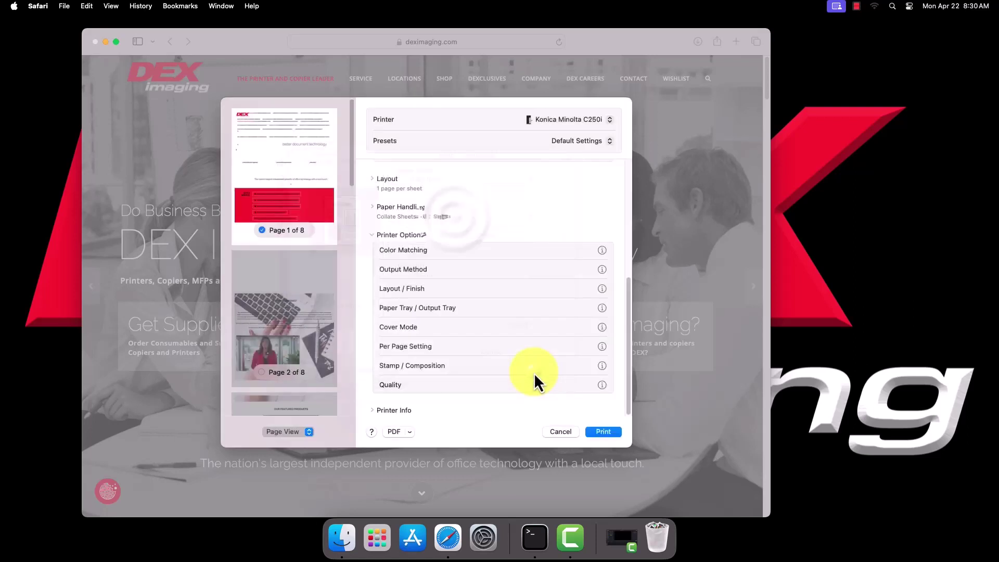
click(595, 147)
click(597, 168)
text(B&W)
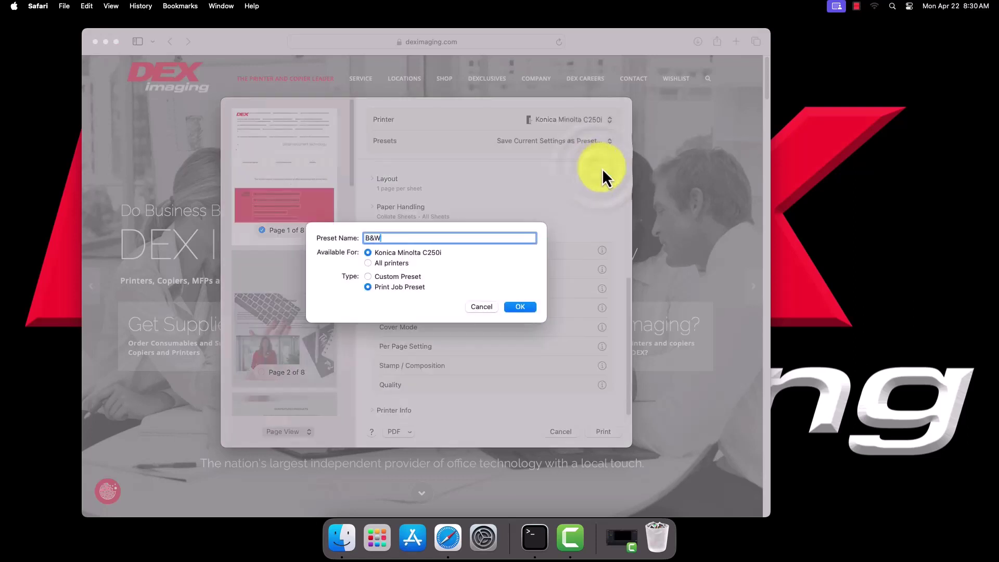
click(519, 308)
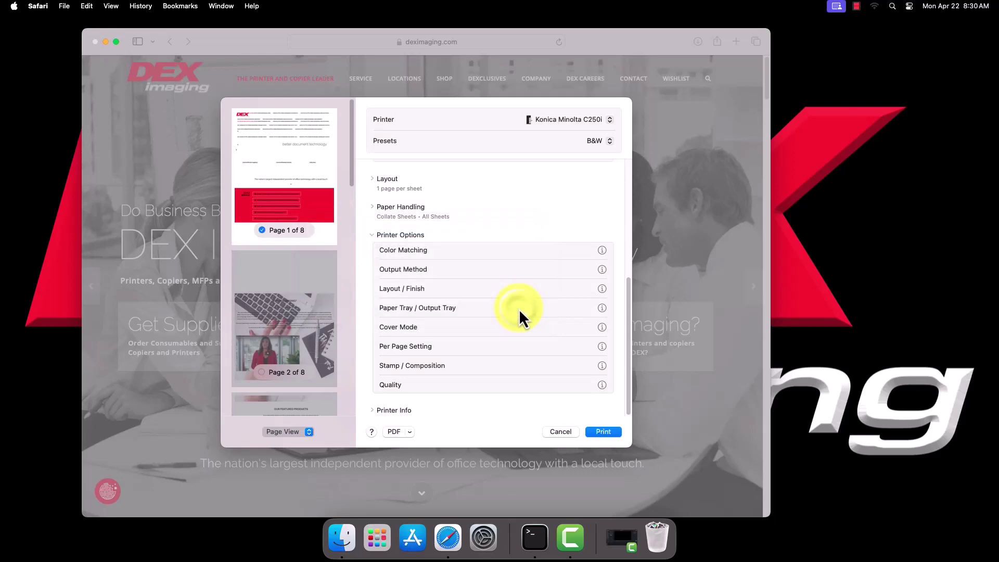
Save the colour quality settings as another preset named 'Color'
click(389, 386)
click(538, 373)
click(599, 142)
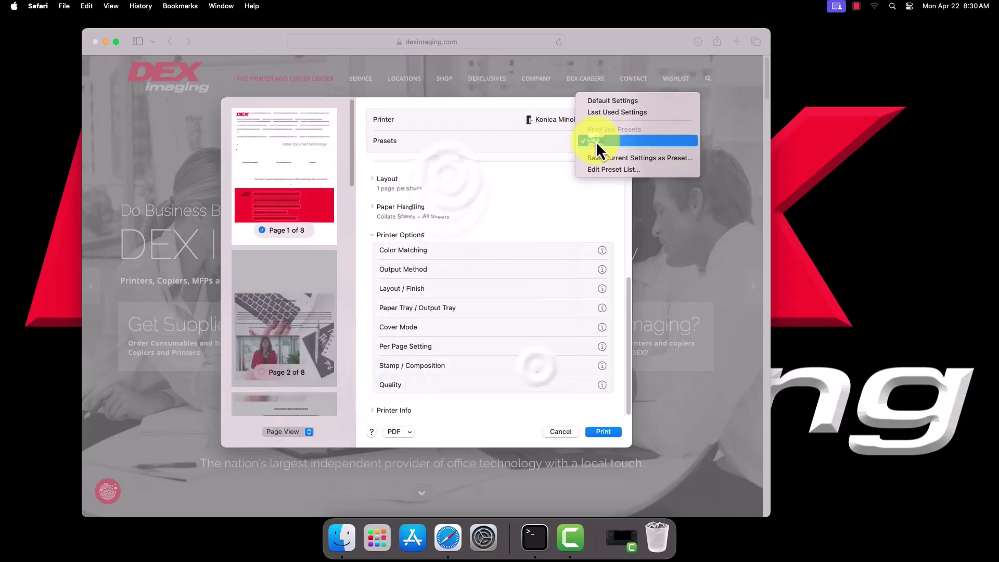
click(601, 157)
text(Color)
key(Return)
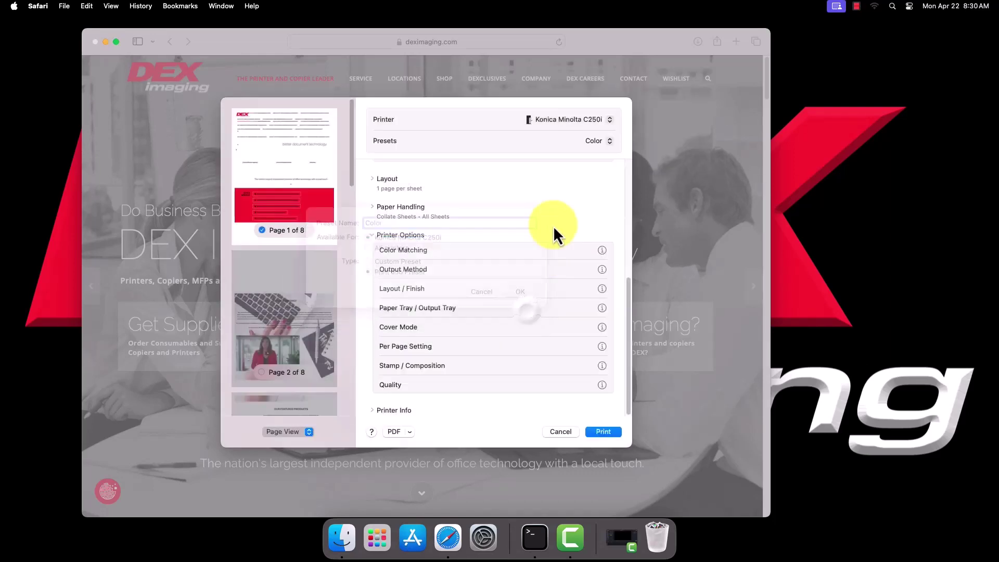
Switch back to the B&W preset and print the test page
click(591, 140)
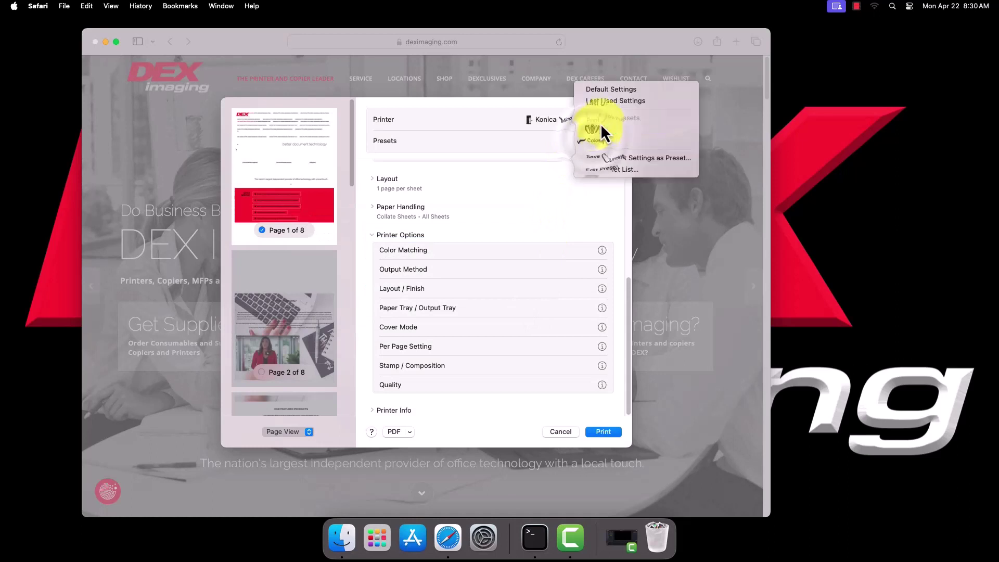
click(602, 129)
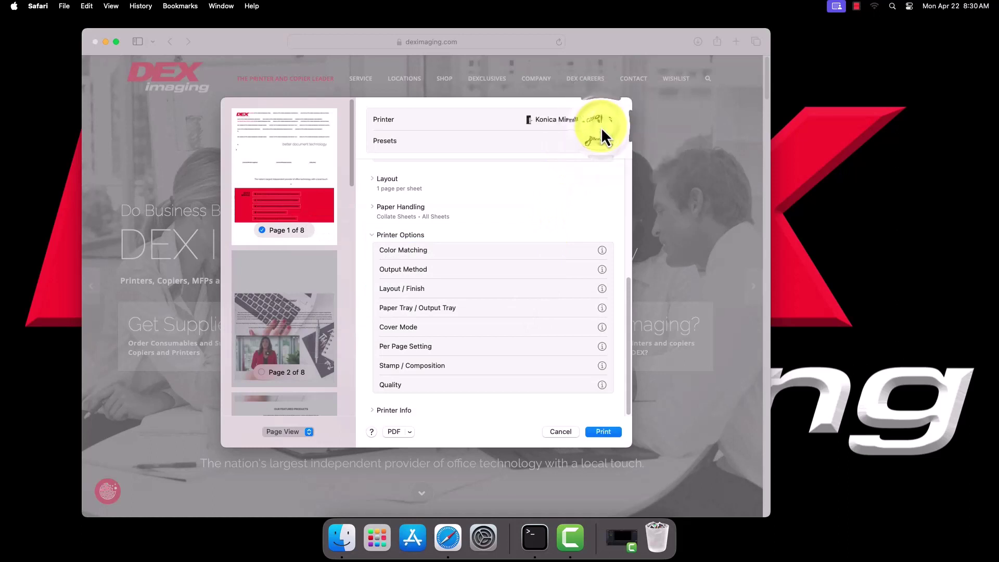
click(604, 431)
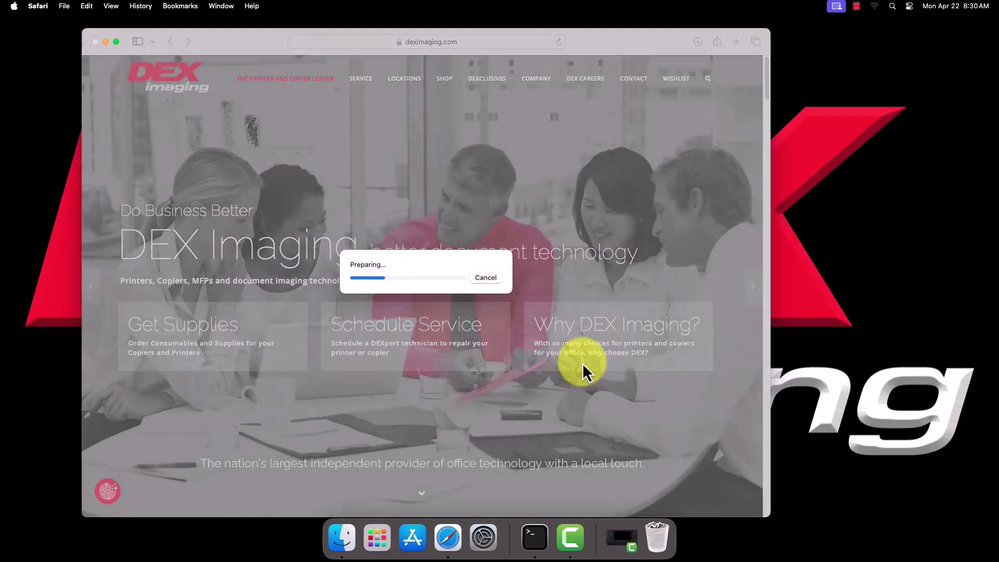